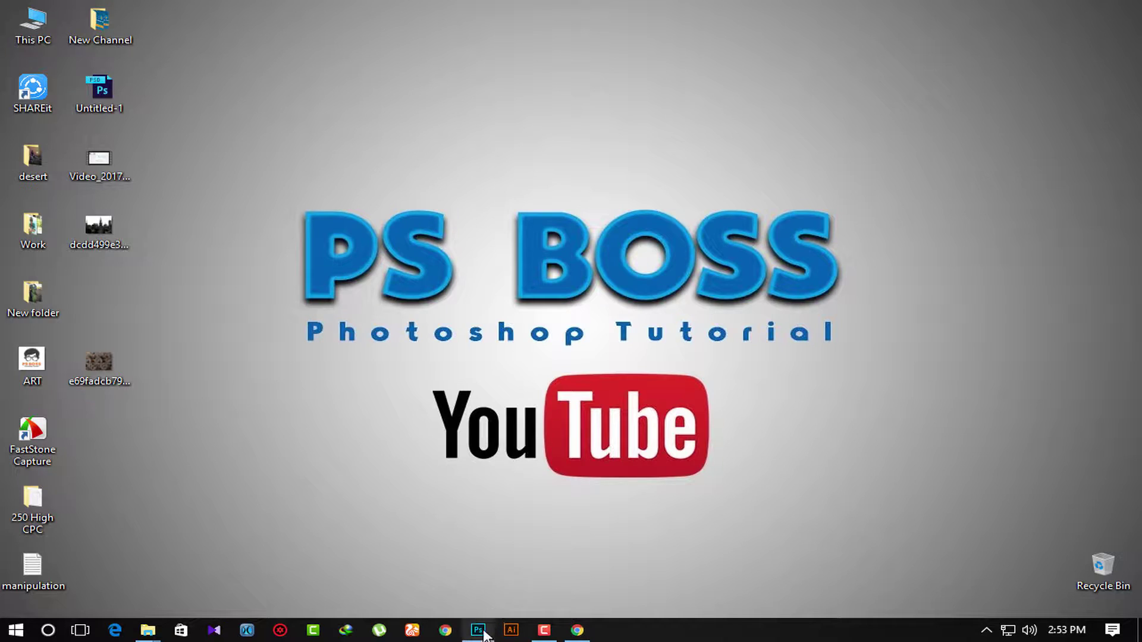
Step: Bring up the taskbar previews of the two open p16 folder windows
click(478, 629)
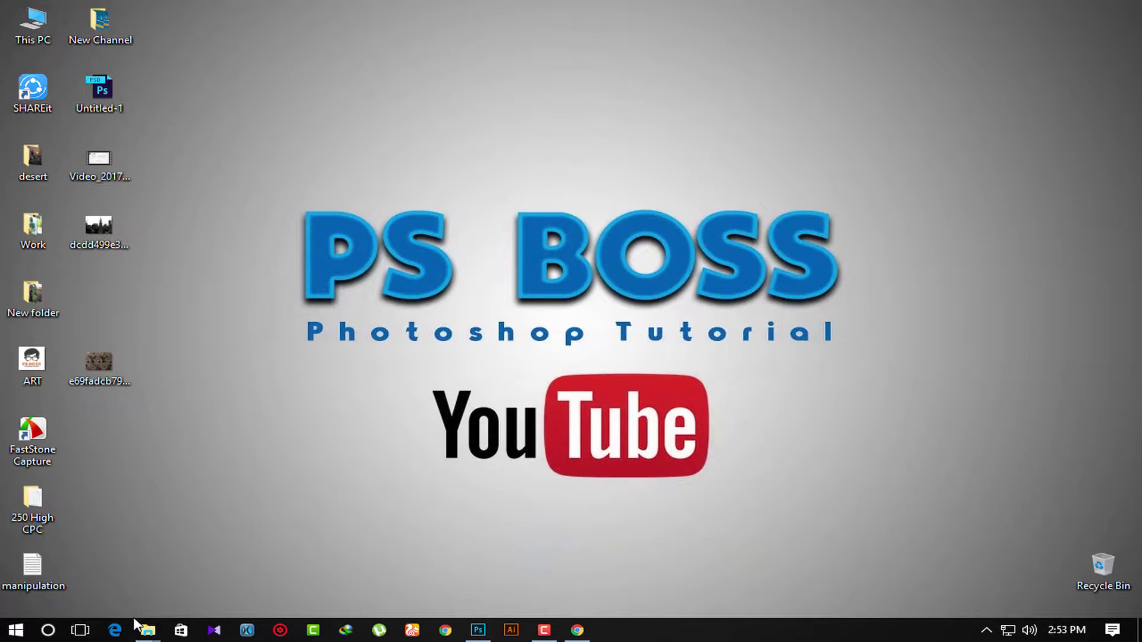
Step: Close the duplicate p16 window and open 12380.jpg through Camera Raw into Photoshop
click(146, 629)
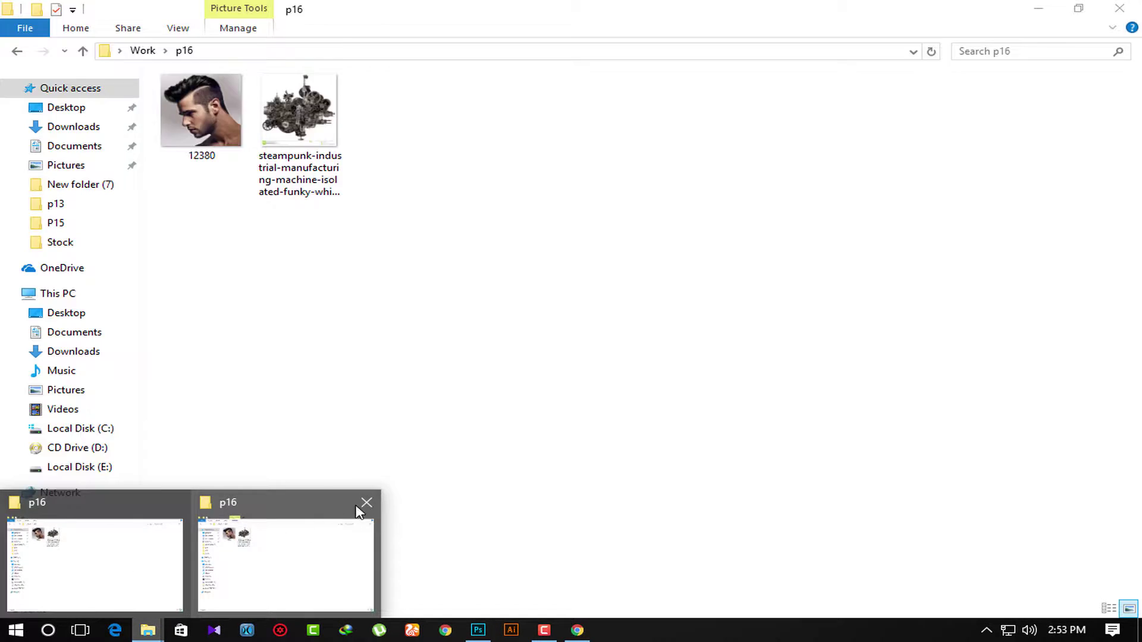
click(366, 502)
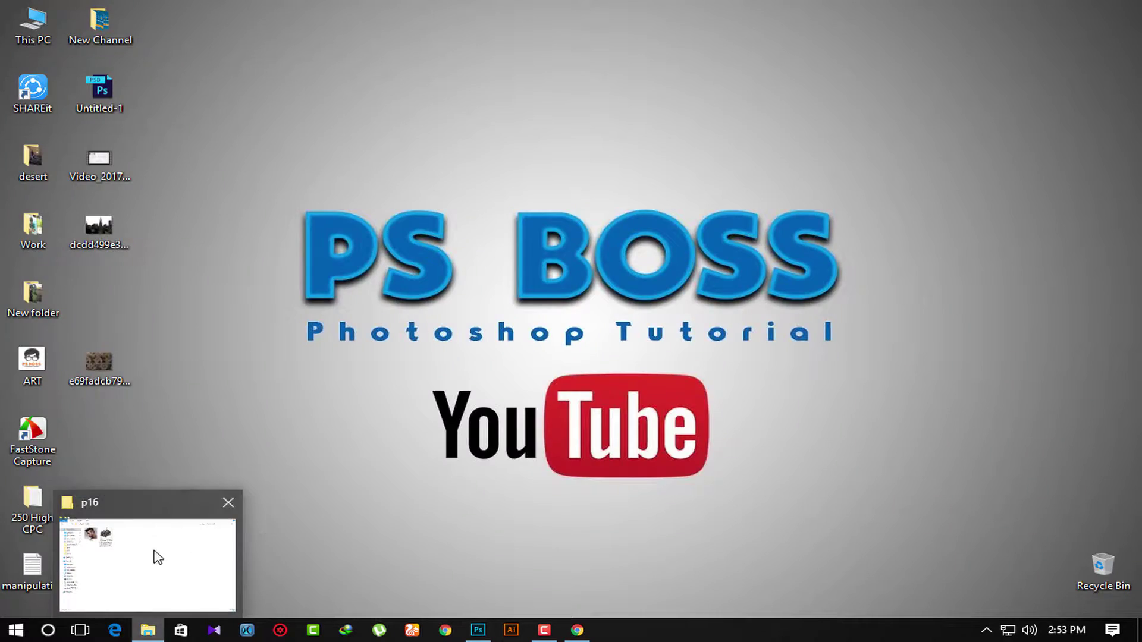
click(156, 555)
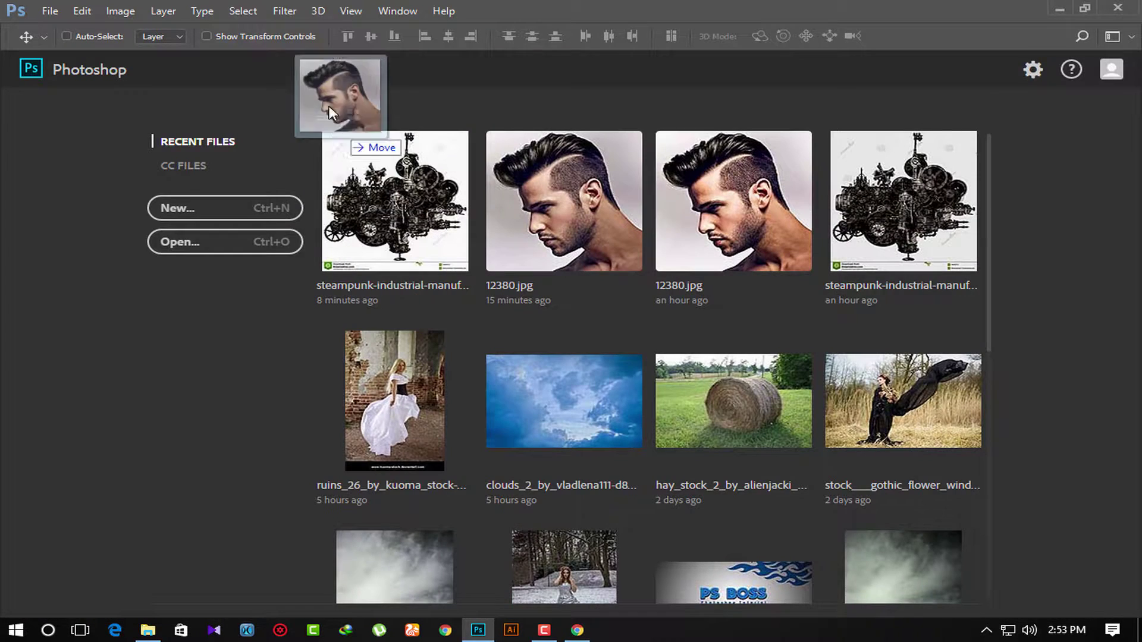
drag(206, 149, 314, 90)
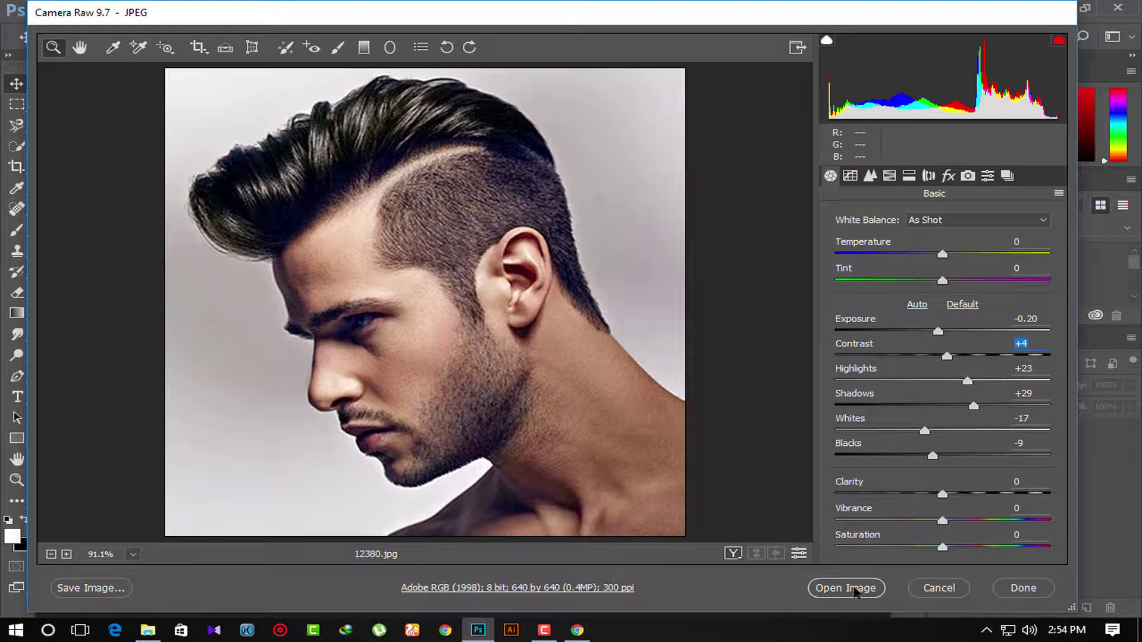
click(855, 590)
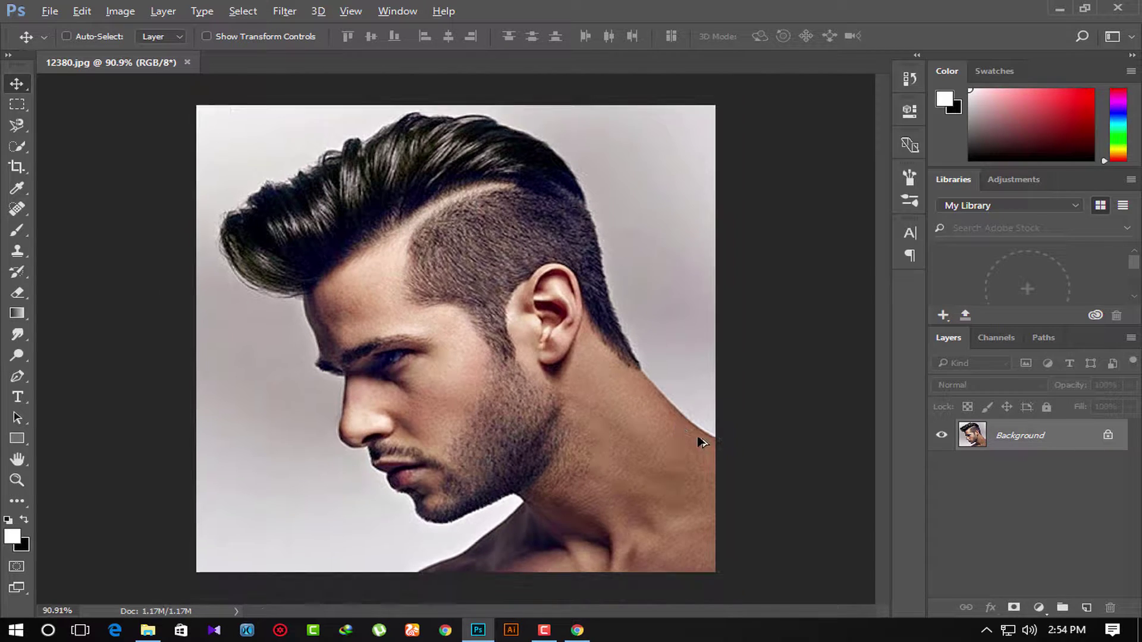
Step: Select the man's head, hair and neck with the Quick Selection tool
scroll(414, 395, up, 2)
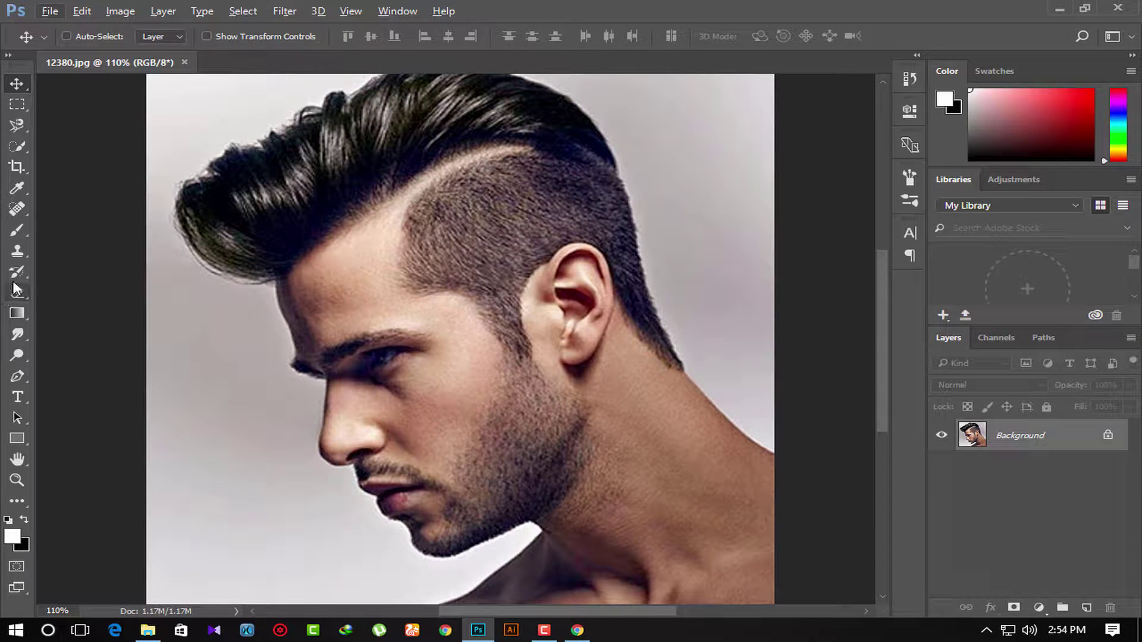
click(17, 146)
click(110, 147)
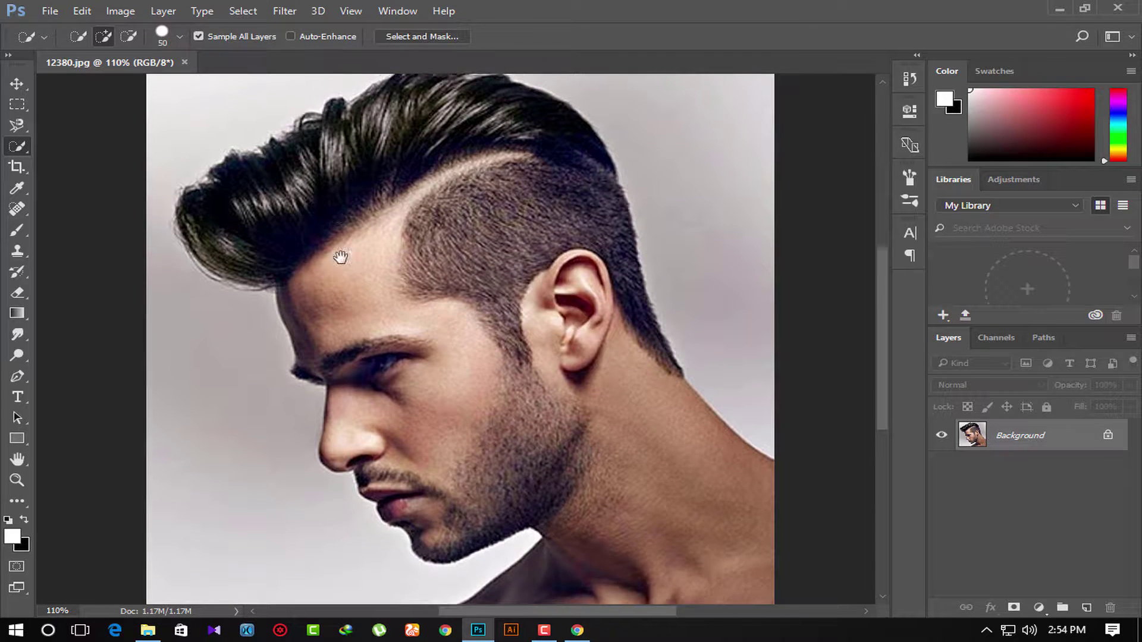
scroll(339, 255, up, 2)
mouse_move(241, 271)
mouse_down()
mouse_move(378, 198)
mouse_move(475, 172)
mouse_move(616, 220)
mouse_move(523, 410)
mouse_move(392, 441)
mouse_move(405, 517)
mouse_move(765, 552)
mouse_up()
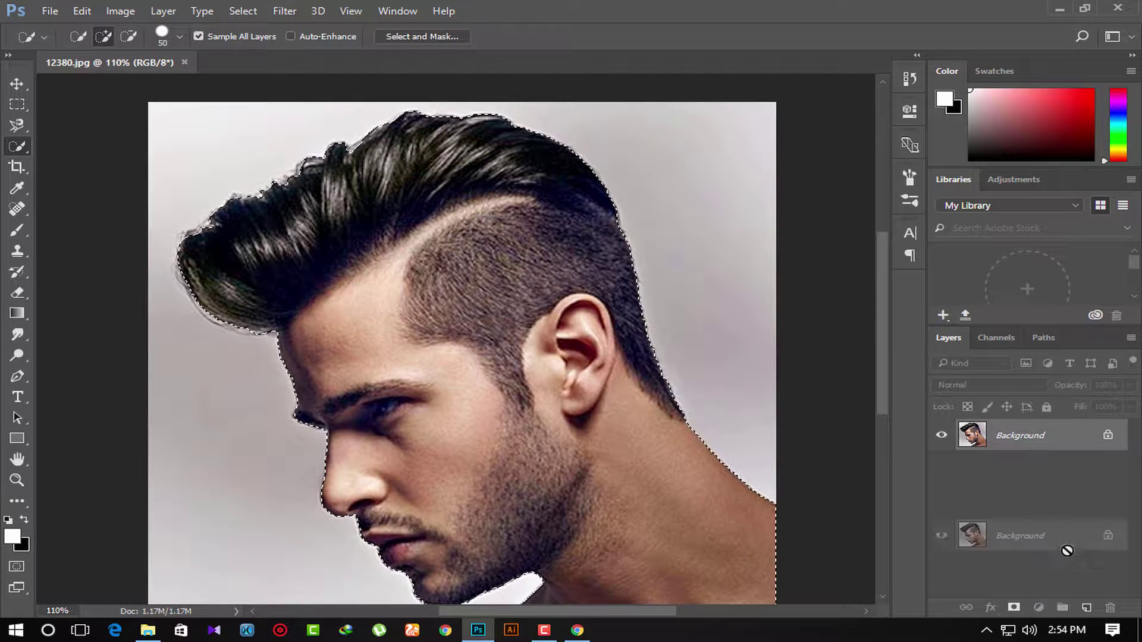
Step: Mask a Background copy to the man, hide Background, and refine the hair edge in Select and Mask
drag(1031, 443, 1086, 607)
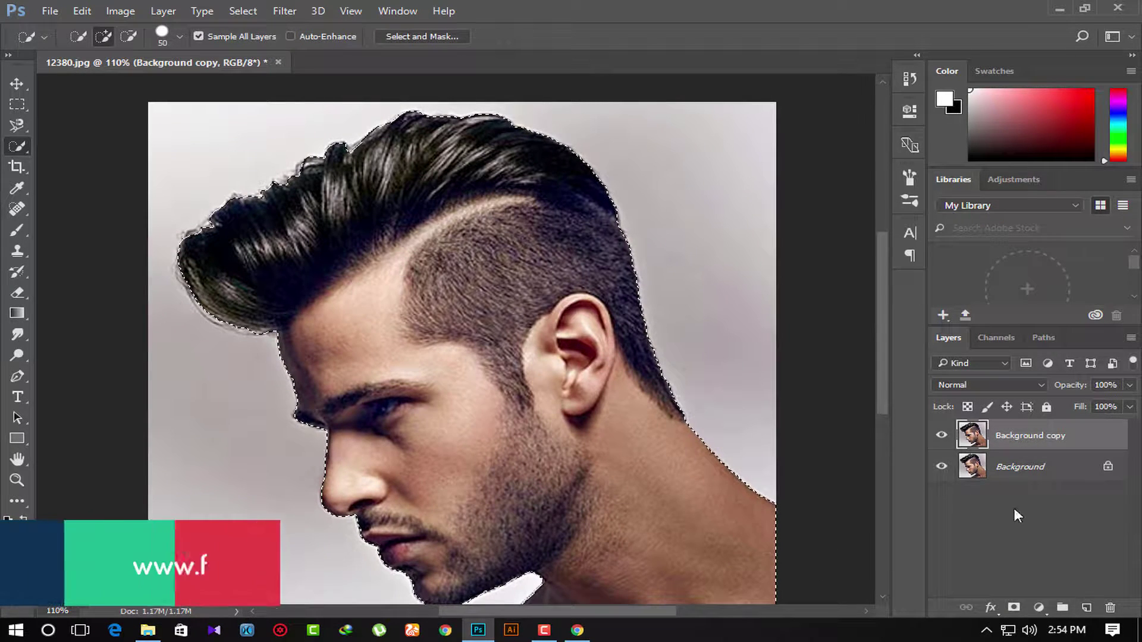
click(1014, 607)
click(941, 466)
right_click(1014, 435)
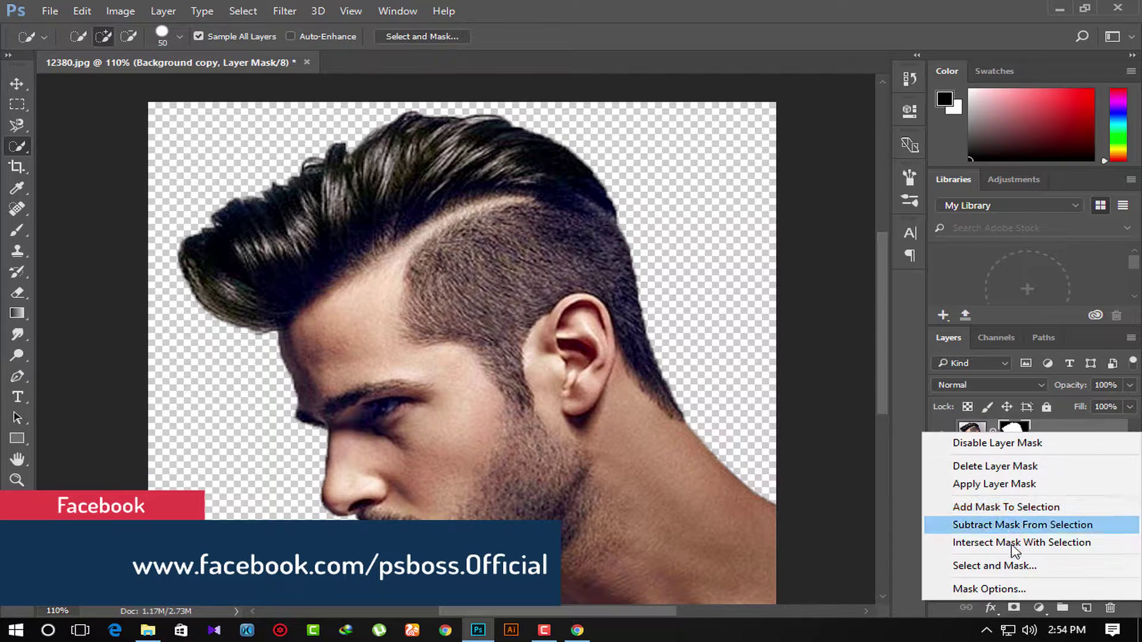
click(993, 566)
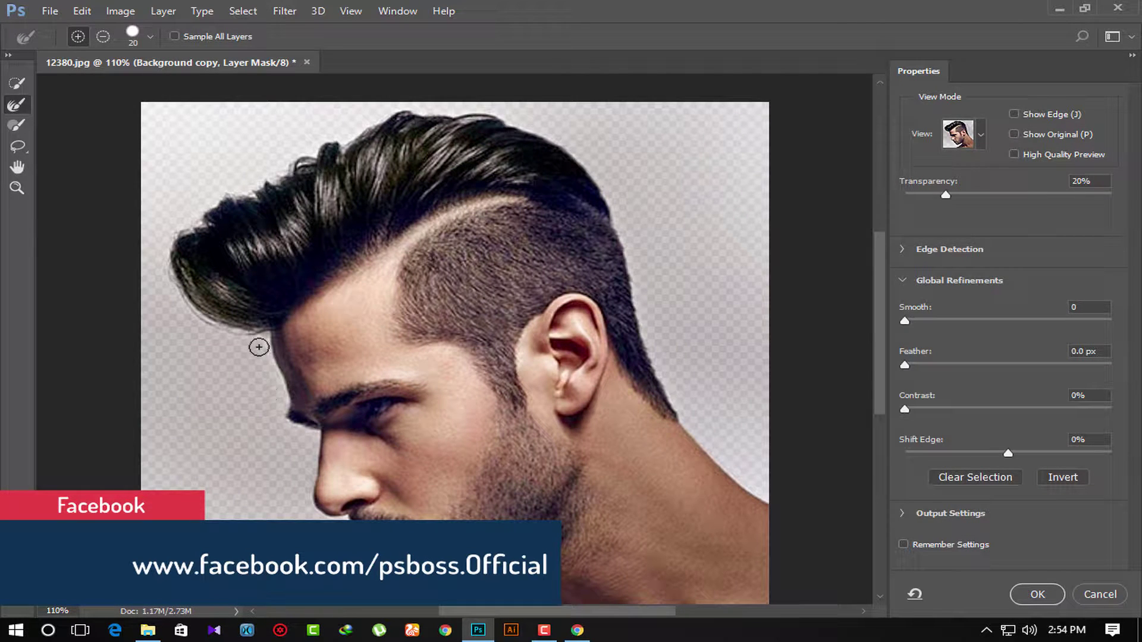
mouse_move(222, 330)
mouse_down()
mouse_move(405, 113)
mouse_move(603, 197)
mouse_move(644, 308)
mouse_up()
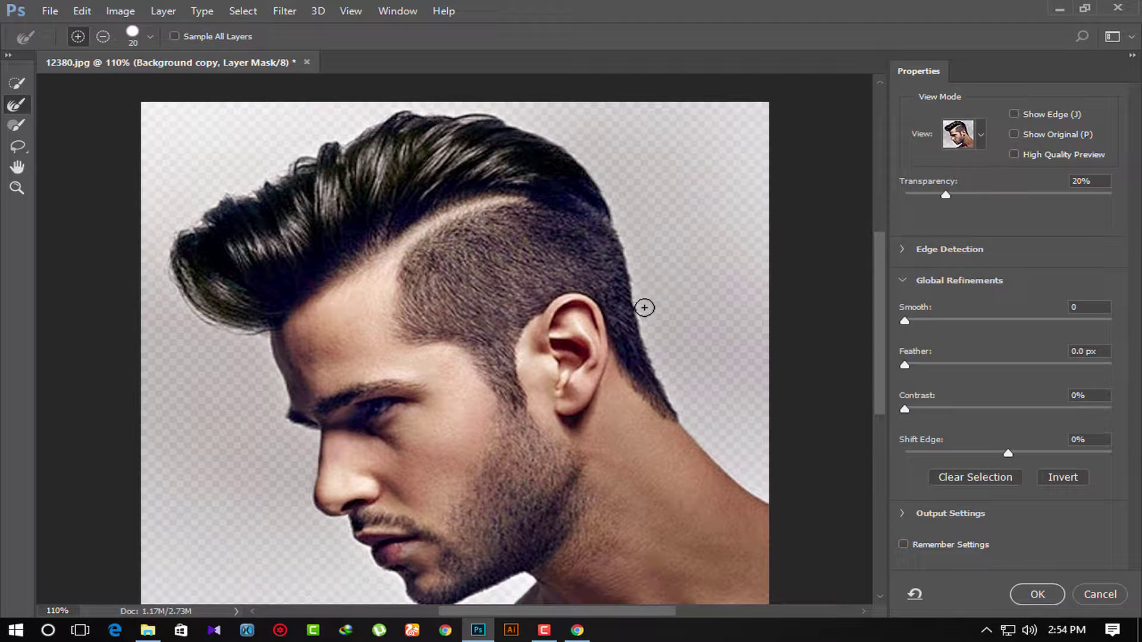
click(1031, 594)
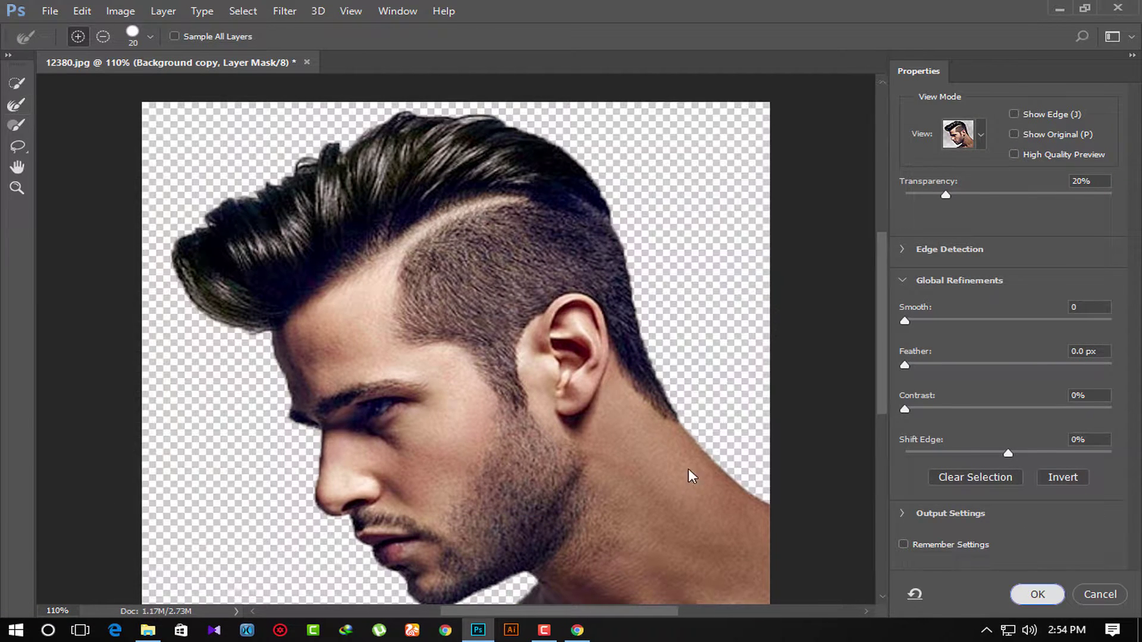
Step: Erase the leftover halo along the man's nose, brow and hair edge
click(18, 292)
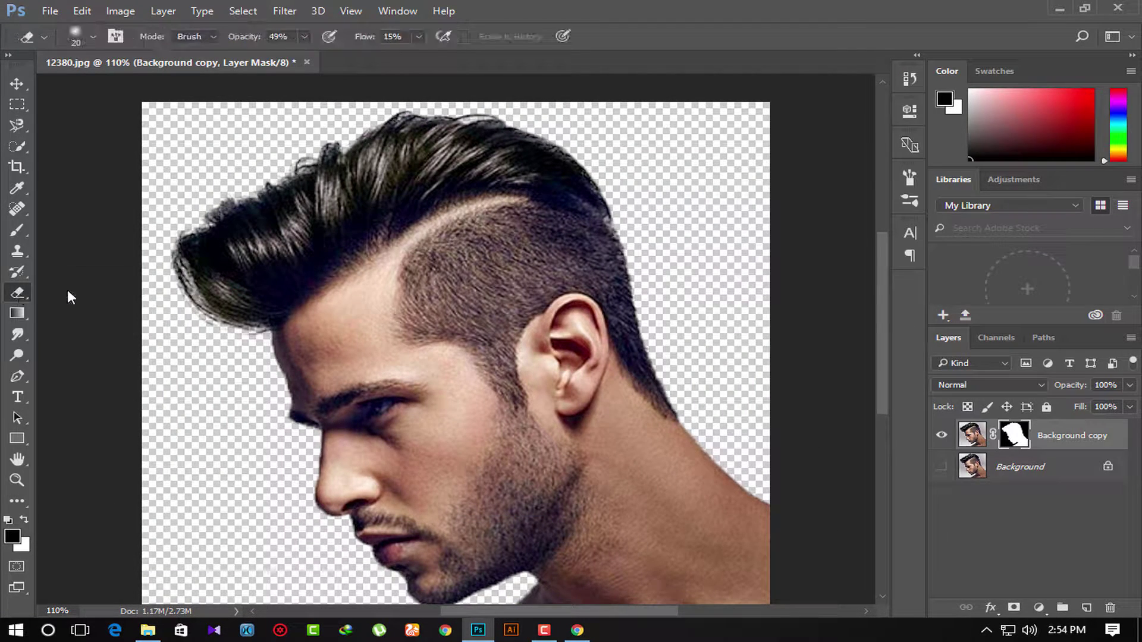
scroll(296, 548, up, 2)
scroll(316, 548, up, 2)
drag(321, 440, 250, 219)
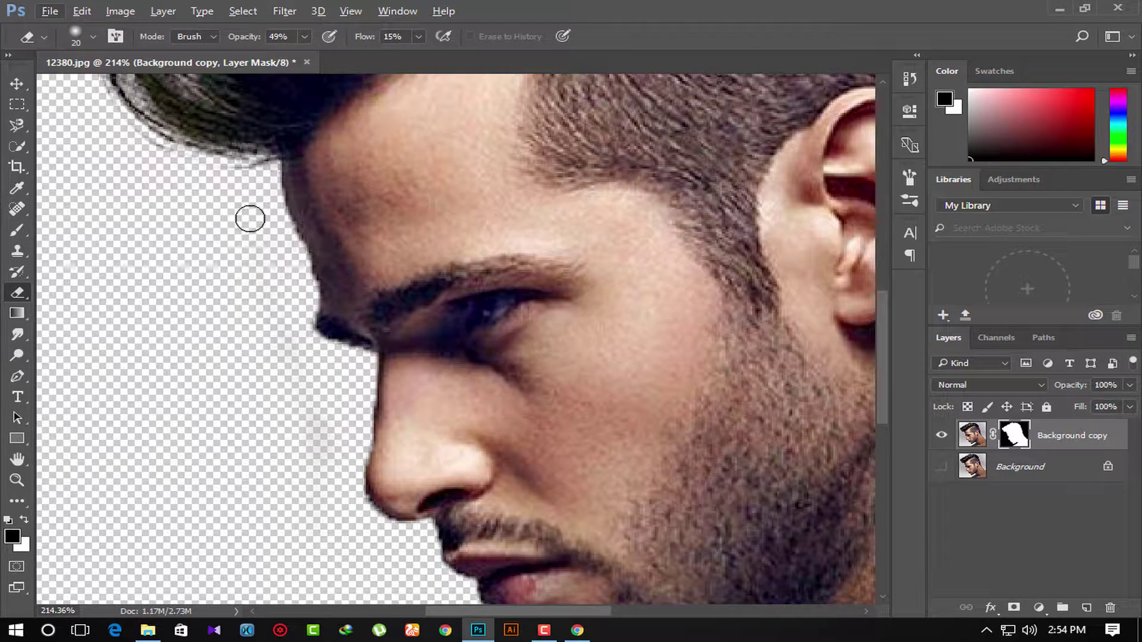
drag(203, 178, 175, 168)
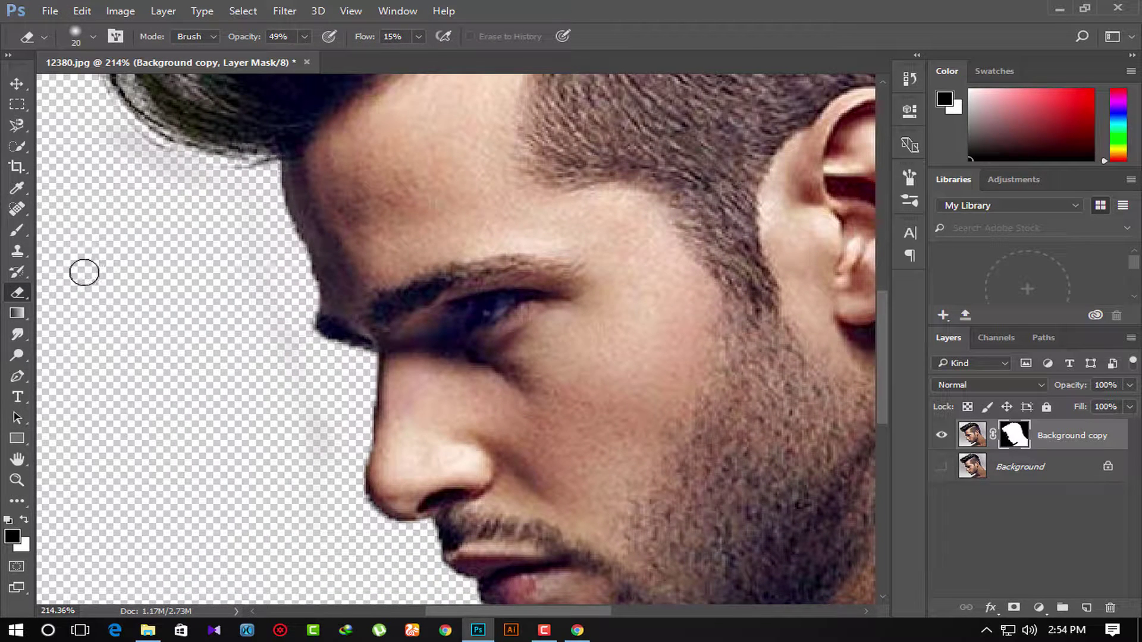
Step: Switch to the layer pixels and raise the Eraser flow to 100% for the front hair
right_click(23, 291)
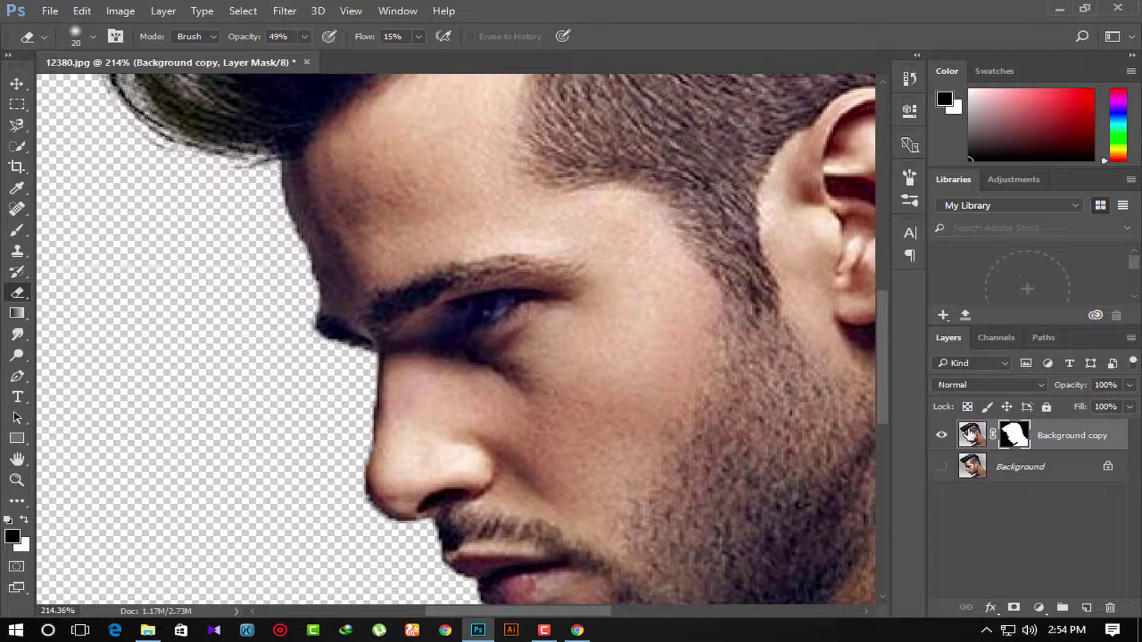
key(ctrl+2)
key(x)
drag(273, 325, 416, 439)
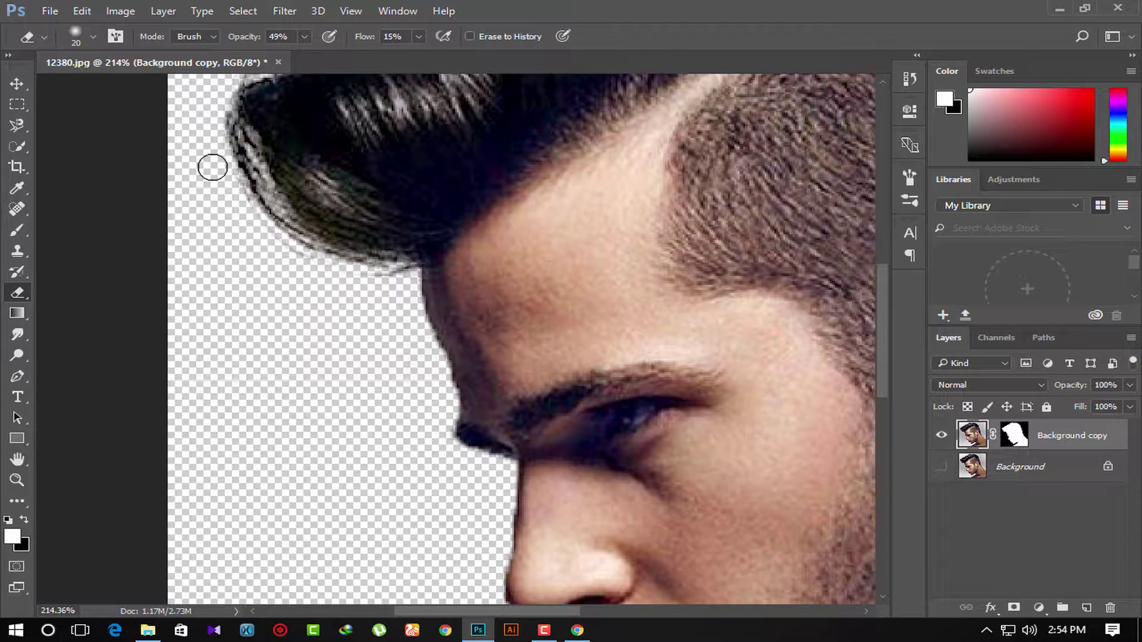
drag(359, 37, 562, 52)
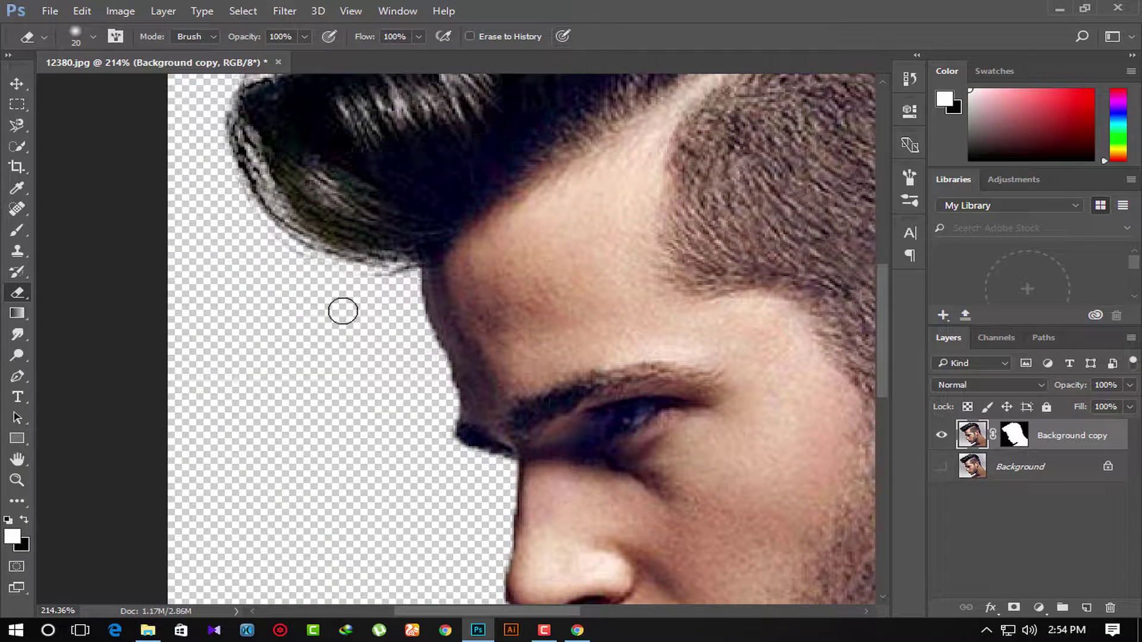
Step: Inspect the cleaned edges around the cutout, then fit the whole image on screen
scroll(229, 266, up, 3)
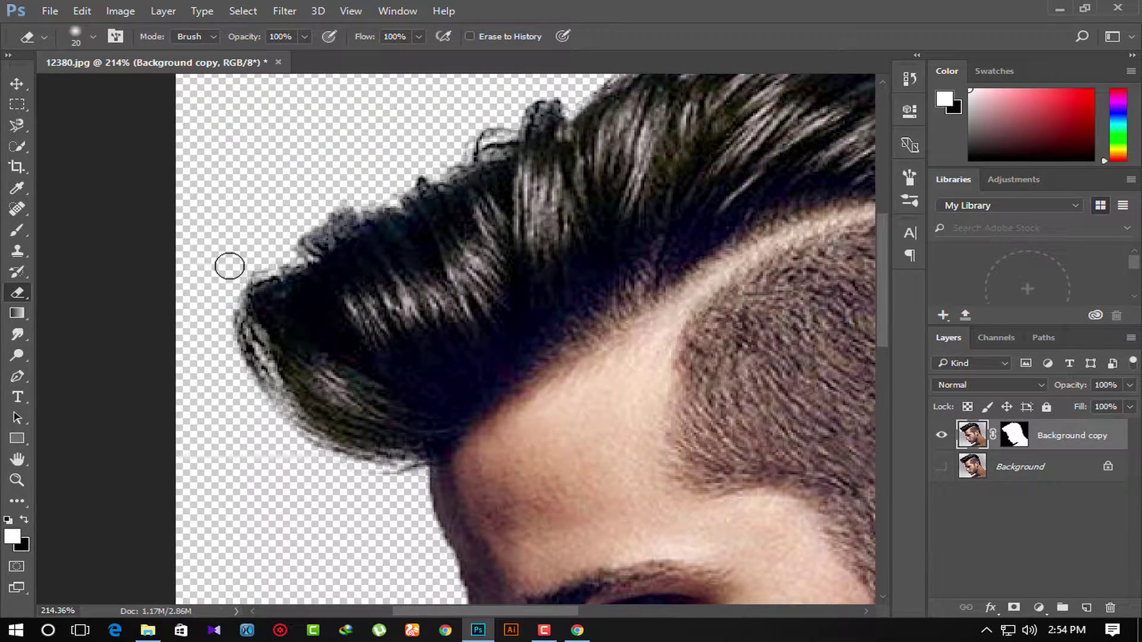
scroll(395, 160, up, 2)
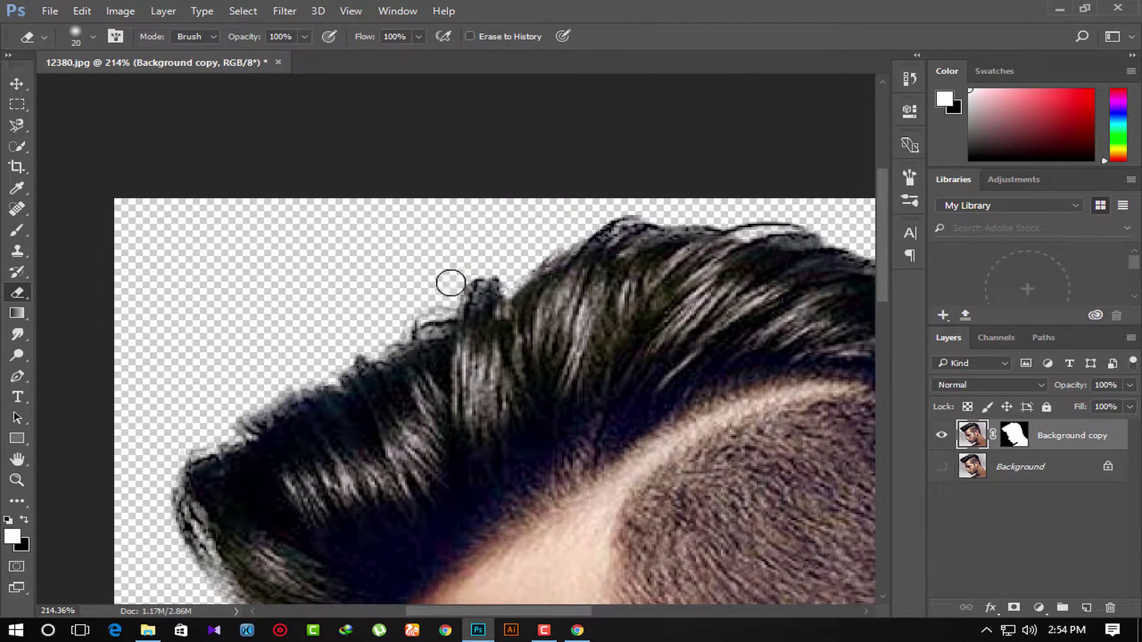
scroll(583, 301, up, 1)
scroll(510, 141, down, 6)
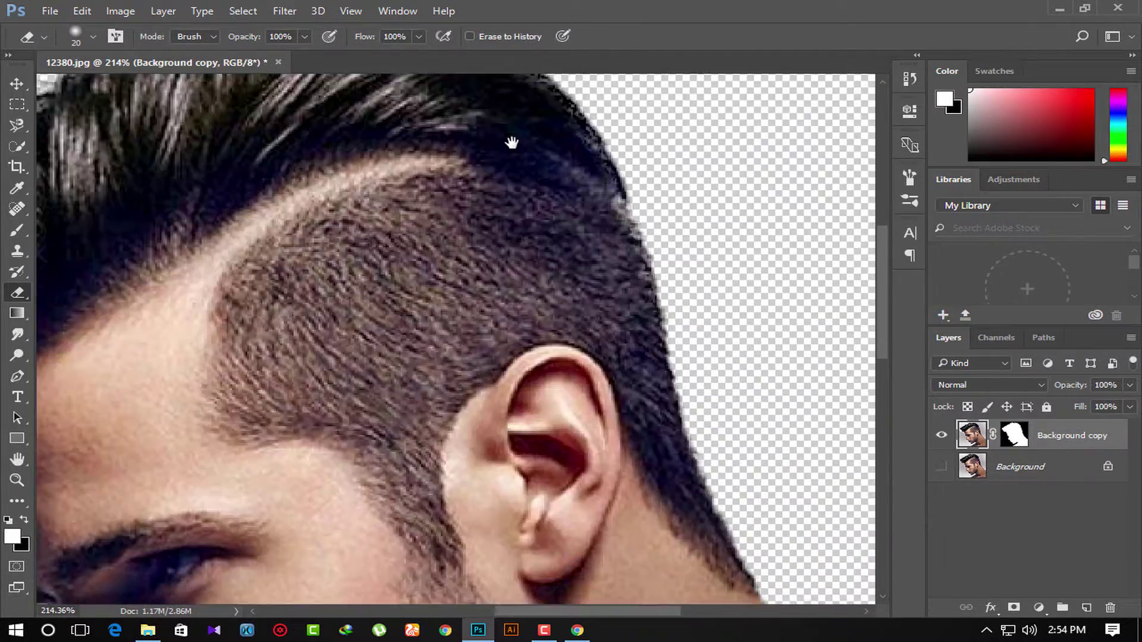
scroll(403, 238, right, 3)
scroll(583, 335, down, 3)
scroll(464, 380, left, 2)
scroll(341, 433, left, 2)
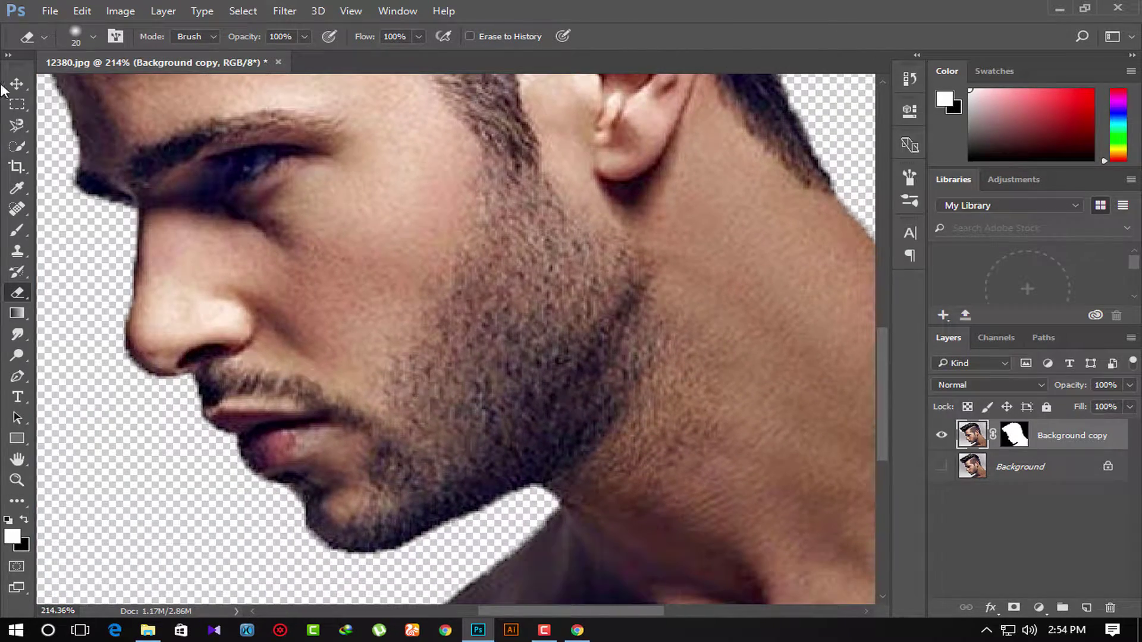
key(ctrl+0)
click(16, 84)
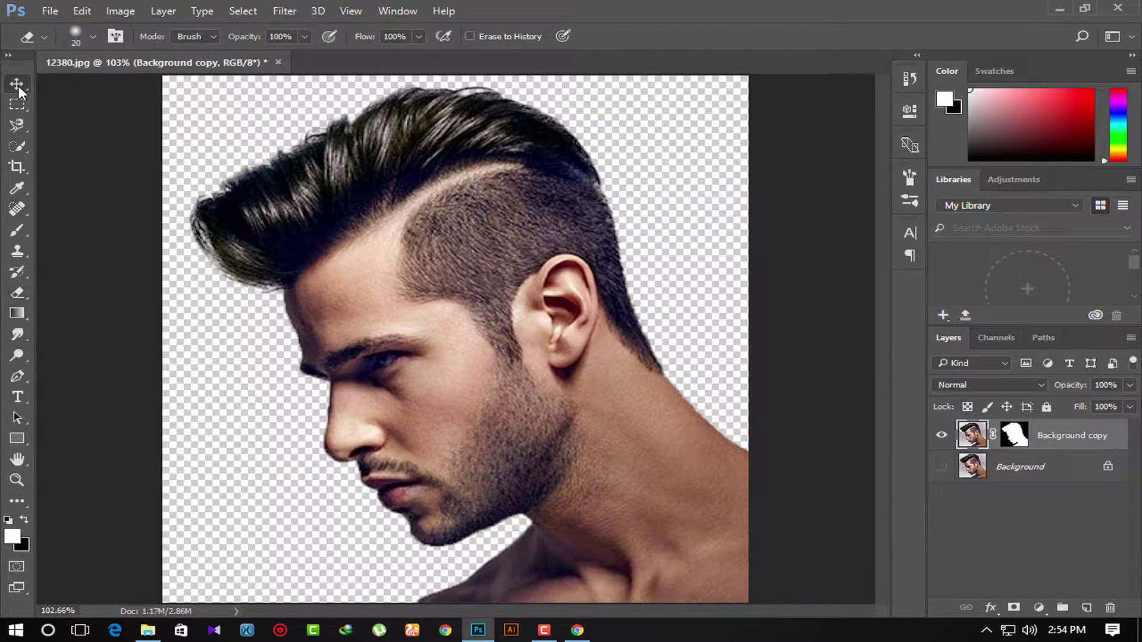
click(50, 11)
Step: Create a 1280 x 720 px white document and drag the cut-out man into it
click(53, 25)
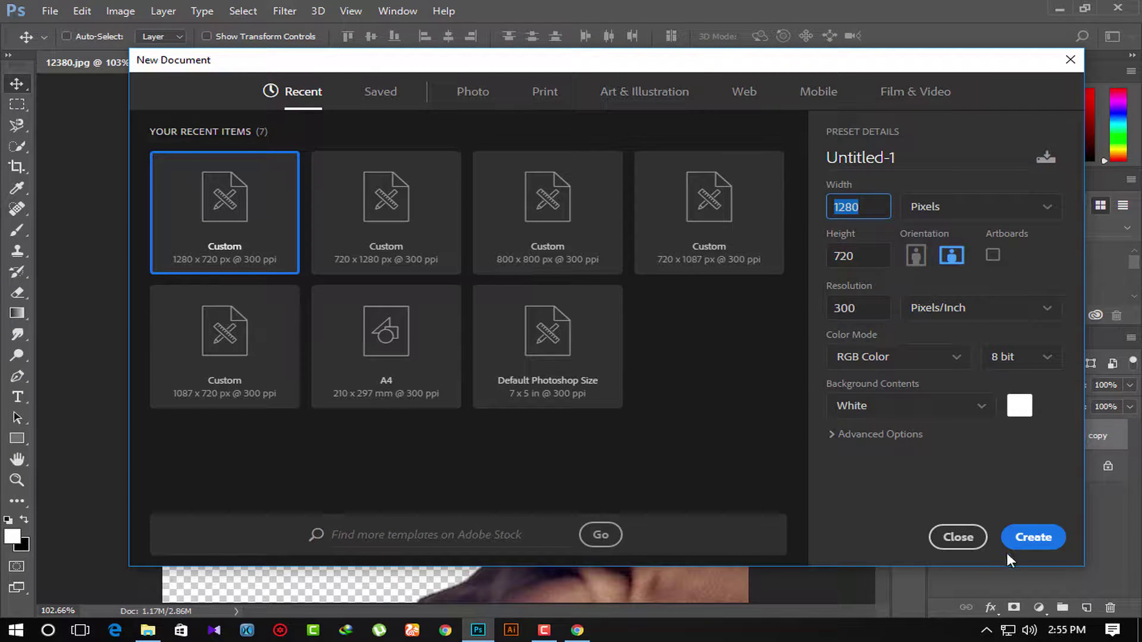
click(1031, 537)
click(249, 63)
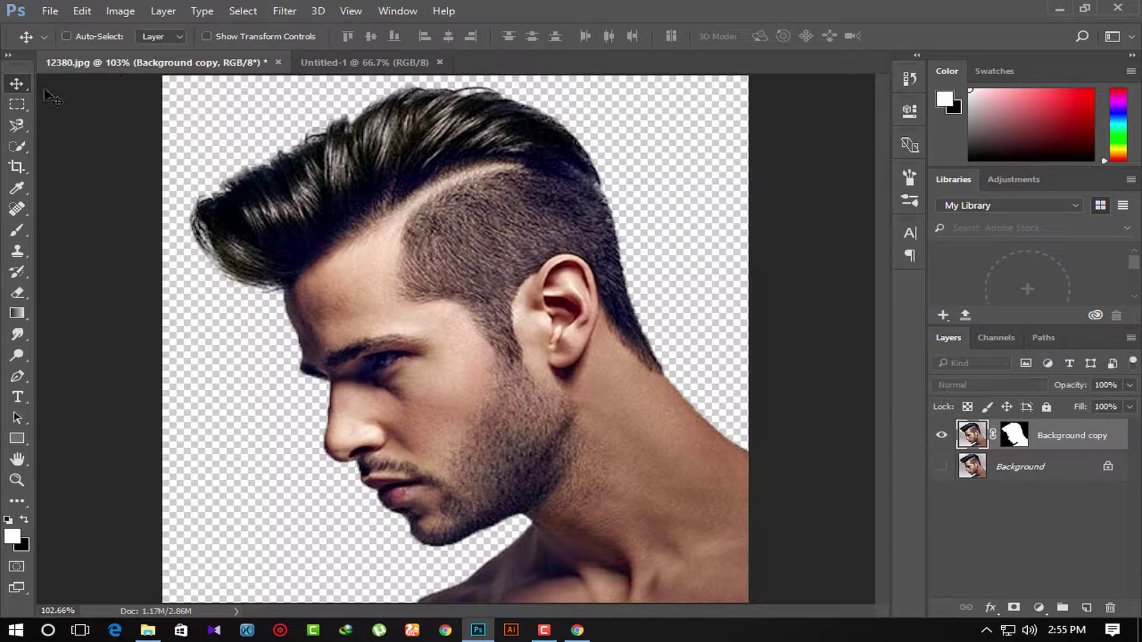
mouse_move(420, 254)
mouse_down()
mouse_move(379, 50)
mouse_move(454, 437)
mouse_up()
Step: Rotate the placed man about 31°, centre him and scale him to 86.2%
key(ctrl+t)
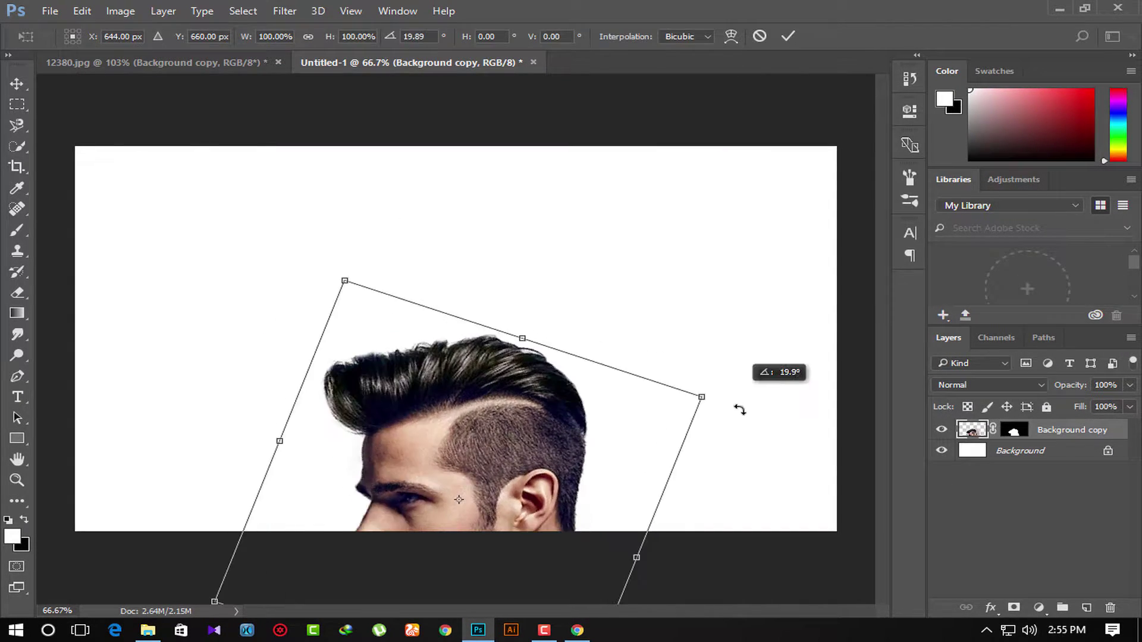
drag(658, 318, 733, 434)
drag(526, 432, 508, 352)
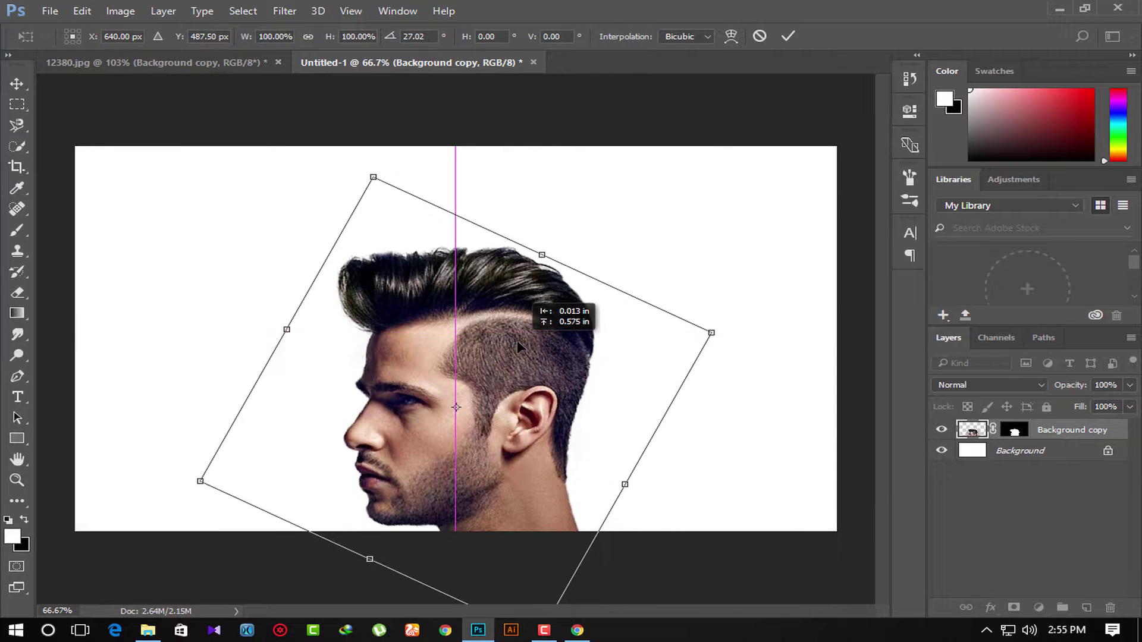
mouse_move(696, 339)
mouse_down()
mouse_move(640, 374)
mouse_move(668, 357)
mouse_move(658, 363)
mouse_move(670, 370)
mouse_up()
drag(486, 349, 491, 354)
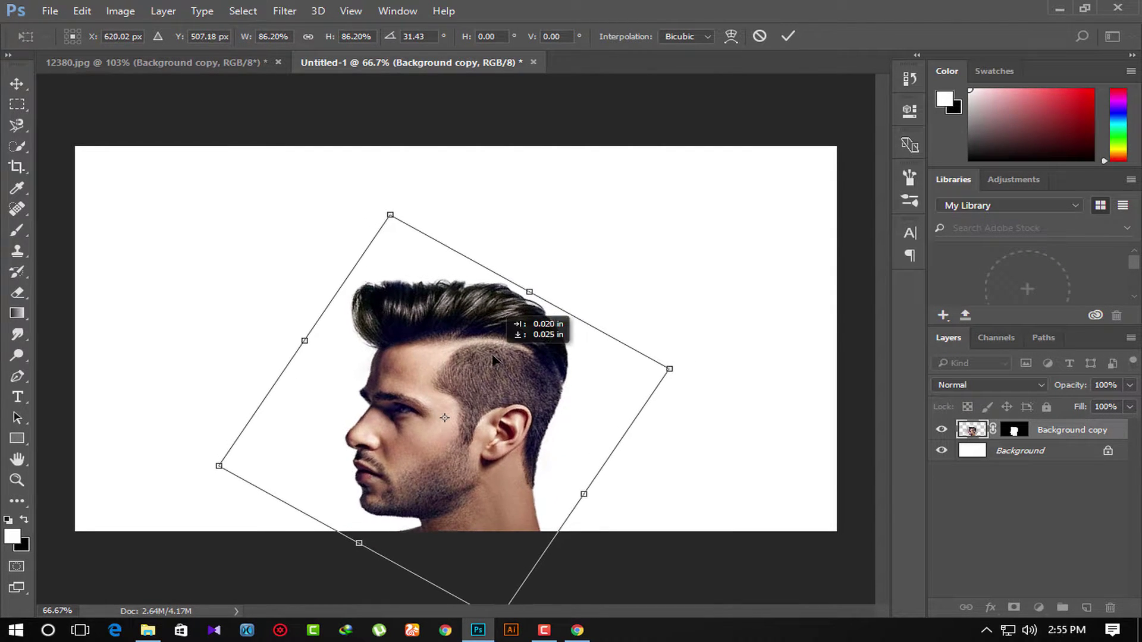
click(791, 39)
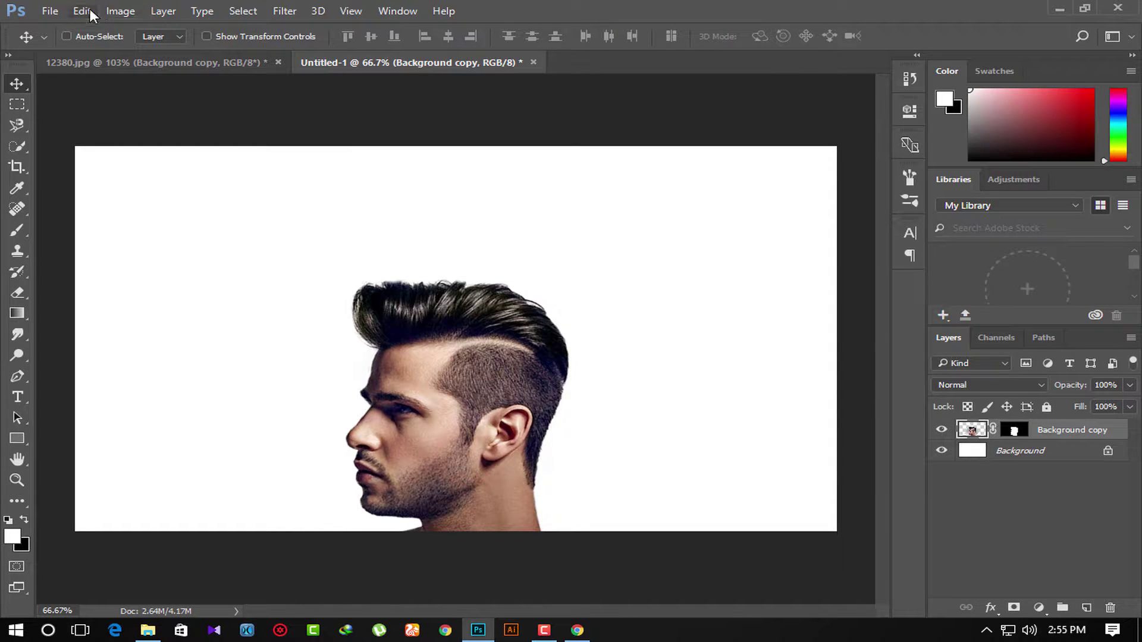
Step: Convert the man's photo to black and white with Image > Adjustments > Black & White
click(119, 11)
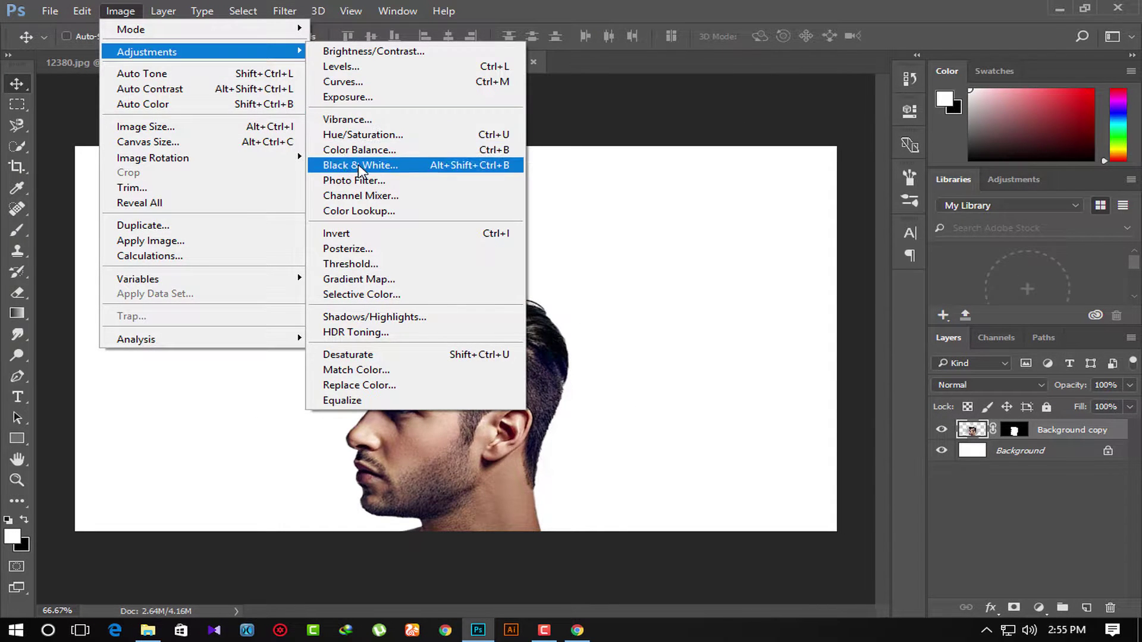
click(358, 165)
click(707, 108)
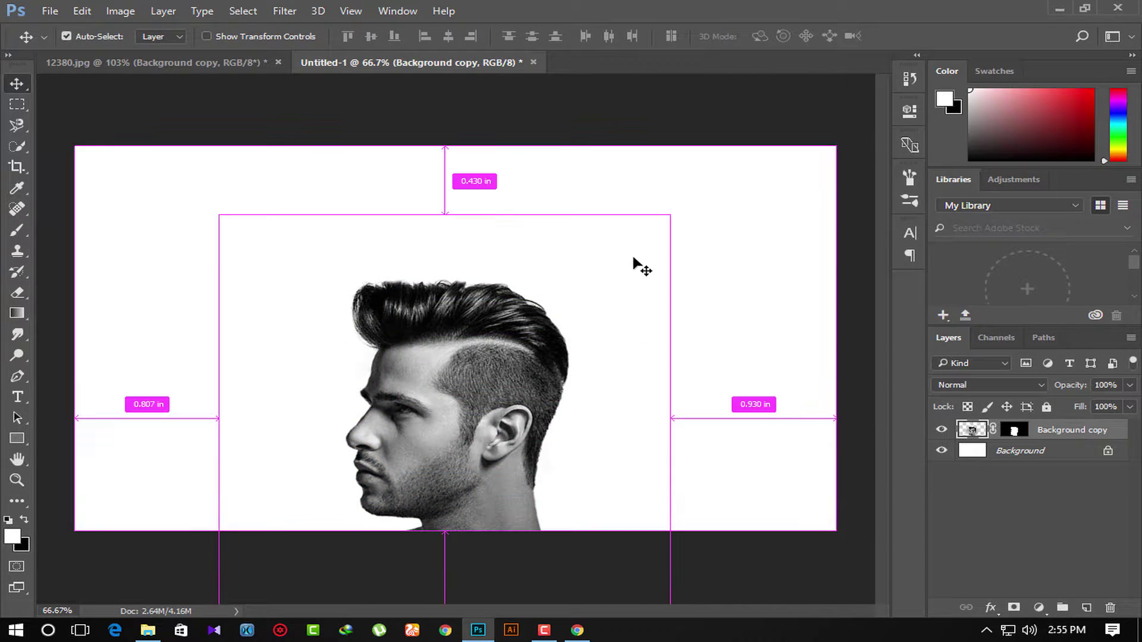
Step: Drag the steampunk machine image from the p16 folder into Photoshop
scroll(637, 261, up, 2)
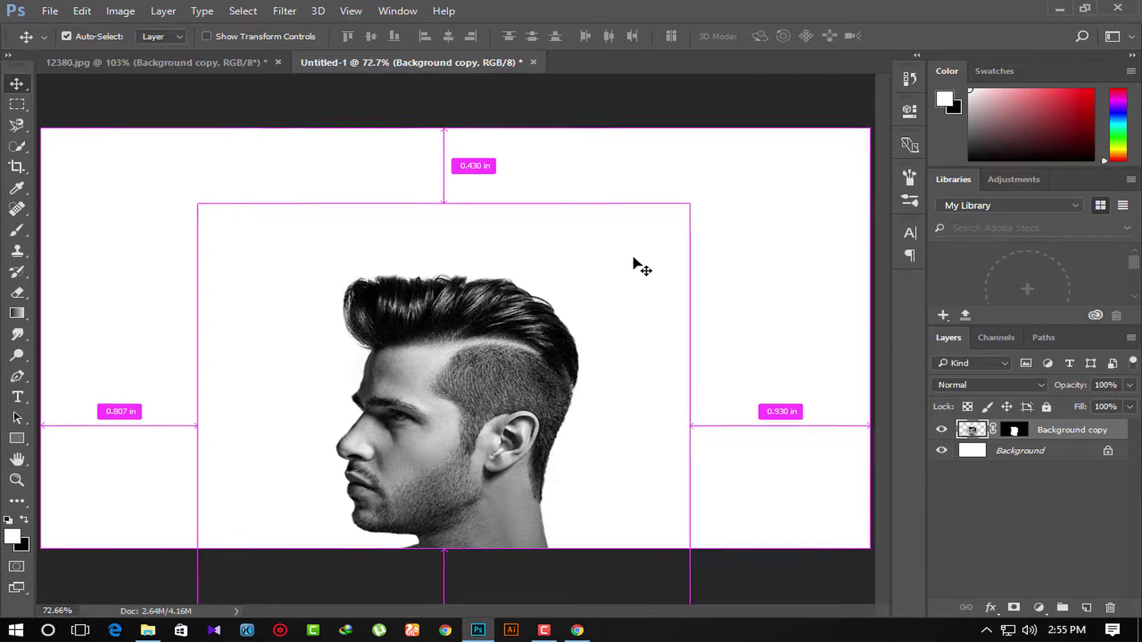
click(147, 632)
mouse_move(301, 140)
mouse_down()
mouse_move(666, 120)
mouse_move(659, 70)
mouse_up()
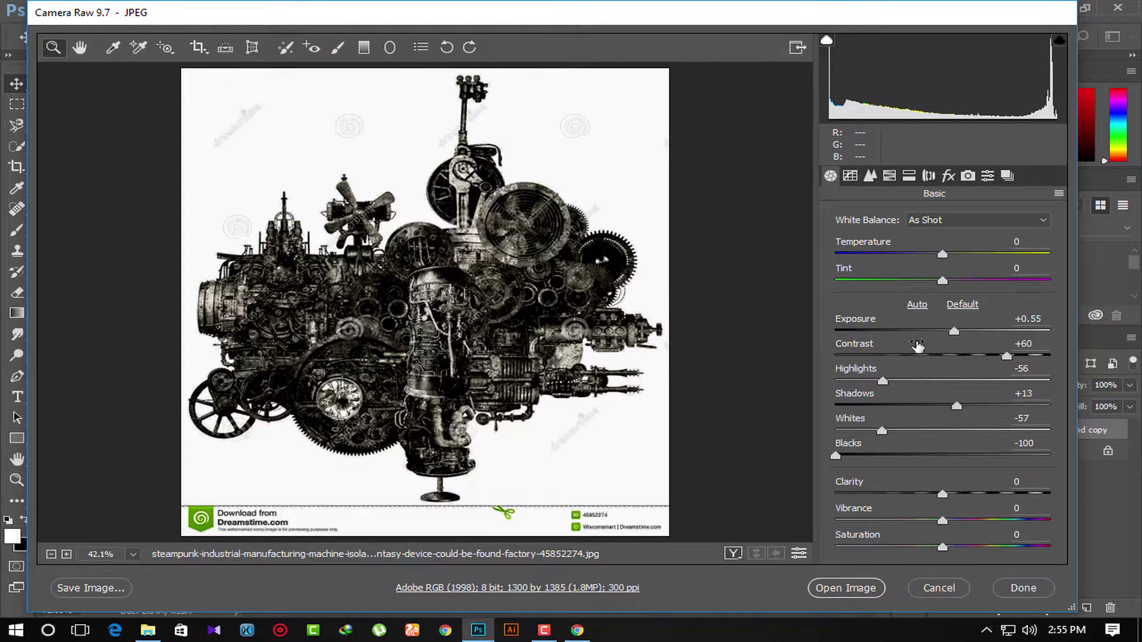
Step: In Camera Raw set Vibrance and Saturation to -100, Exposure +0.60, and open the image
drag(942, 522, 807, 531)
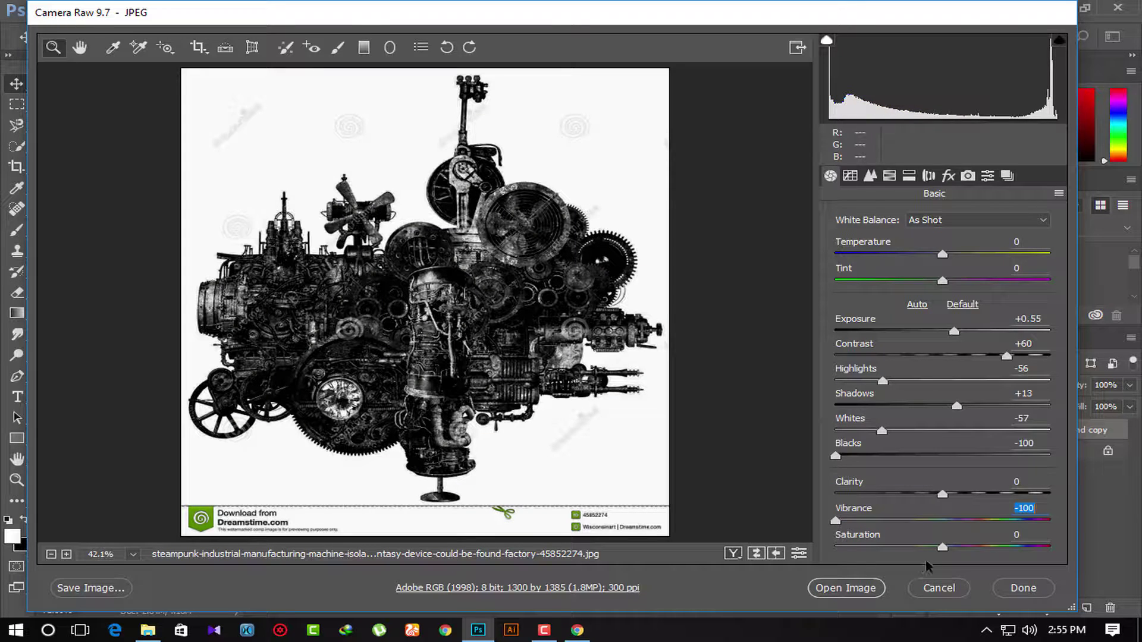
drag(942, 548, 809, 553)
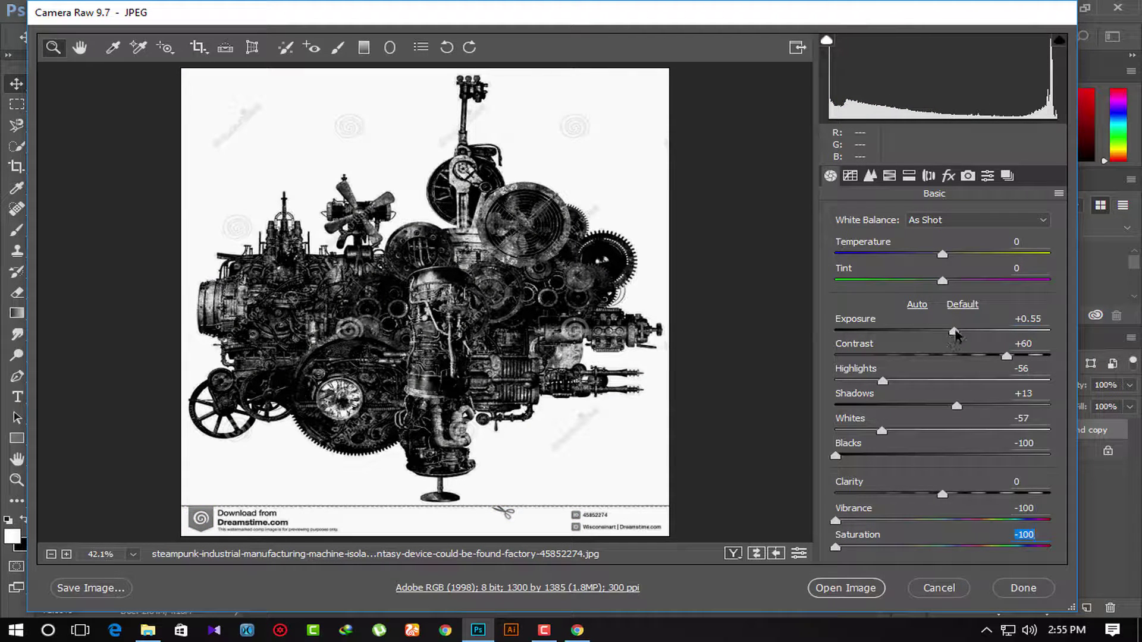
drag(954, 332, 955, 332)
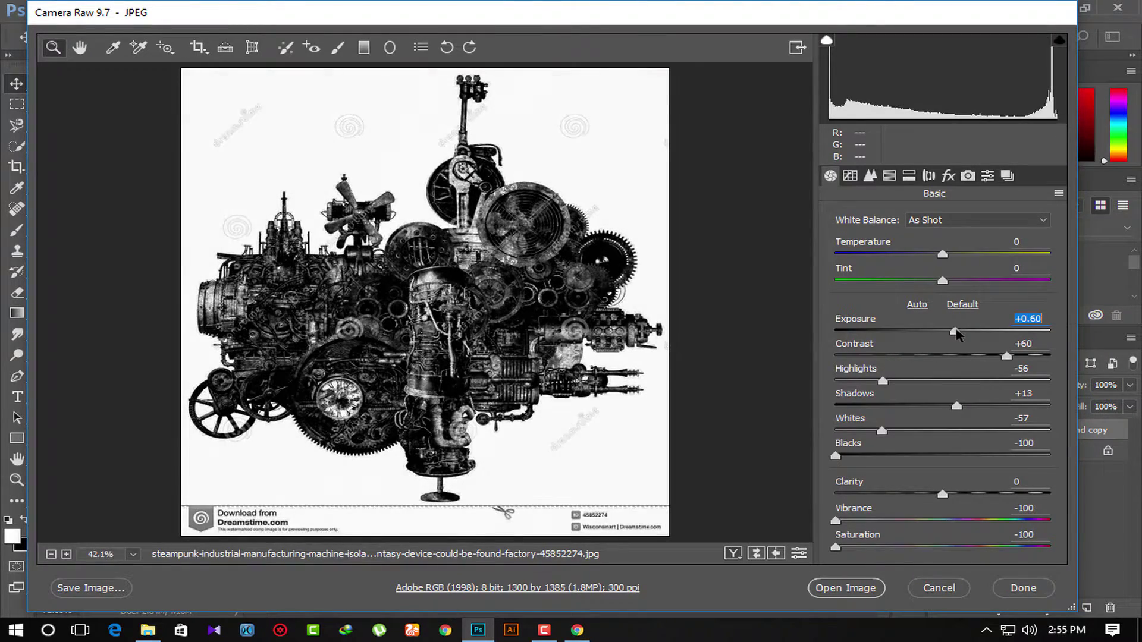
click(844, 588)
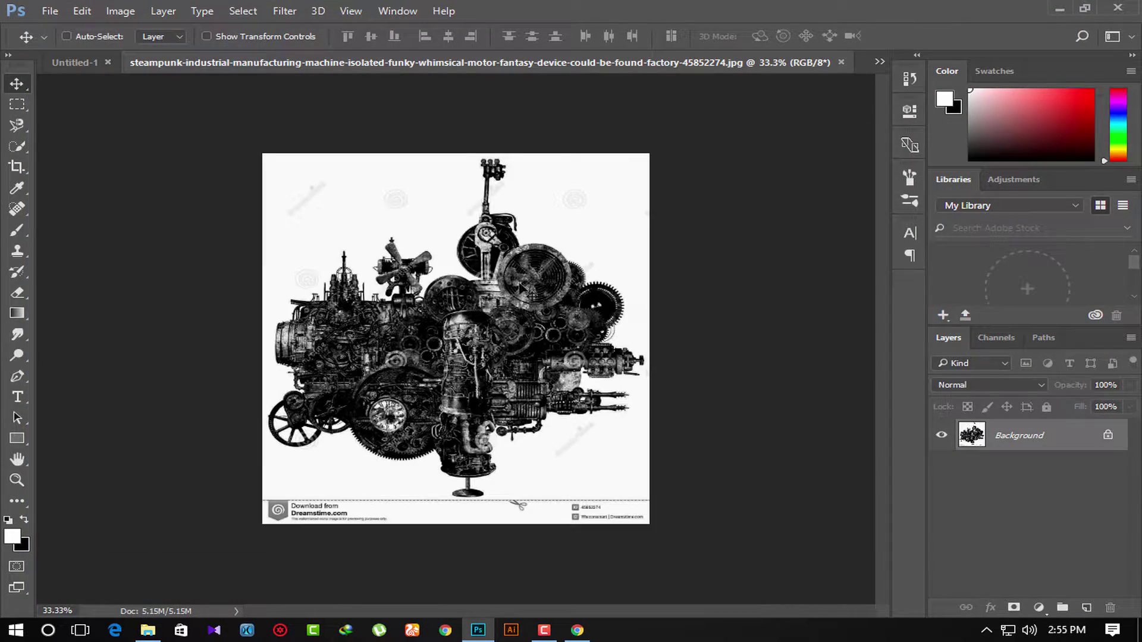
Step: Remove the machine's white background with the Magic Eraser and move it into the portrait document
scroll(420, 320, up, 2)
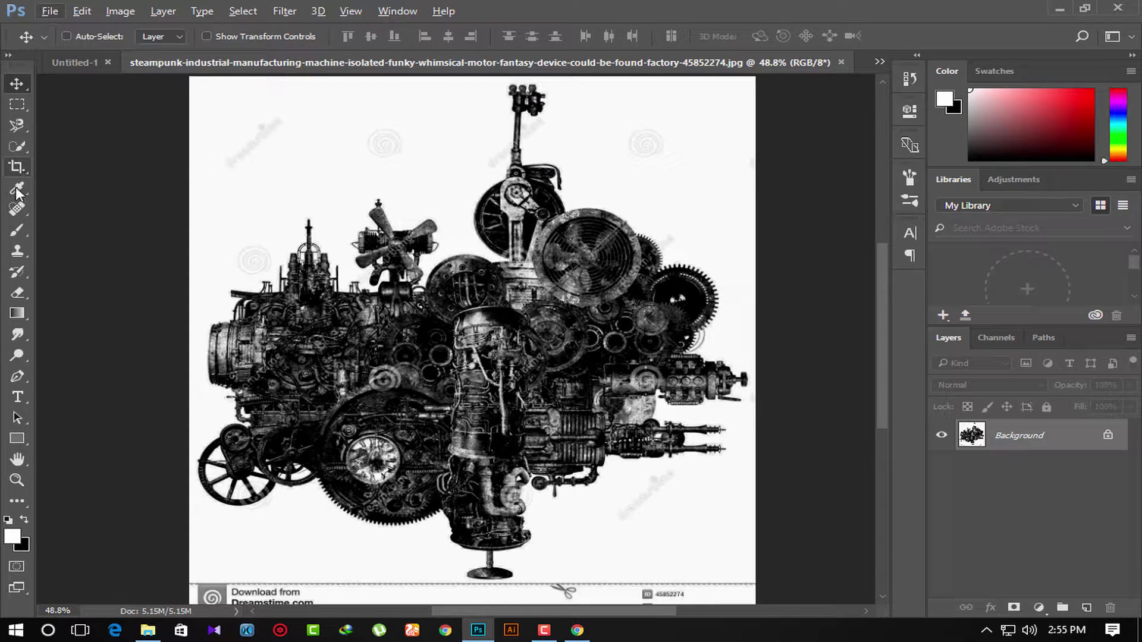
right_click(23, 287)
click(88, 324)
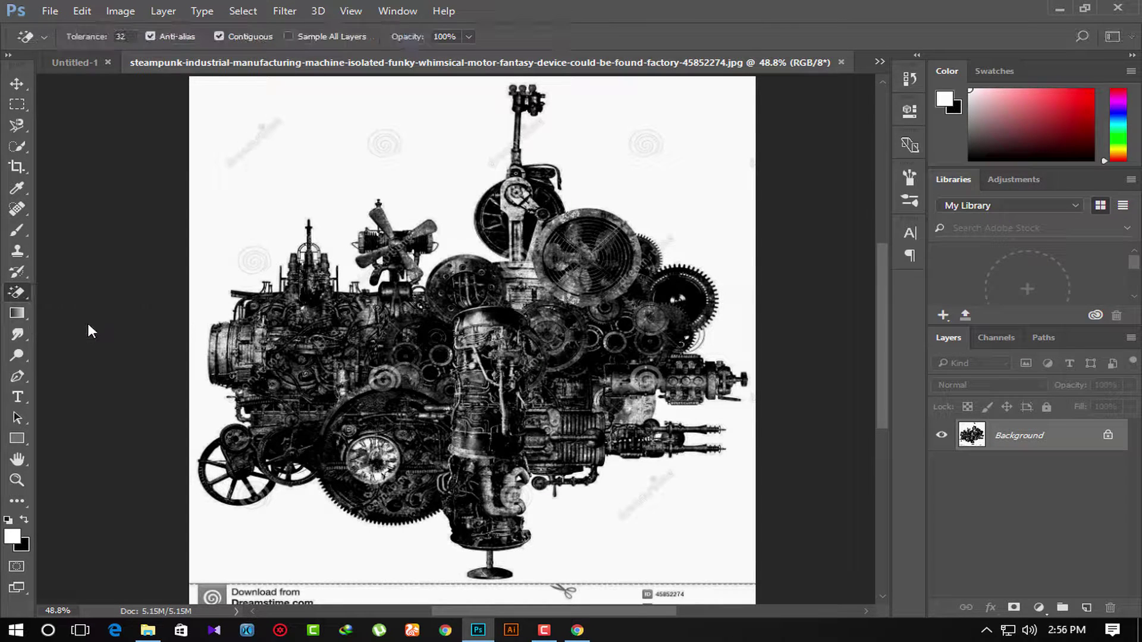
click(317, 176)
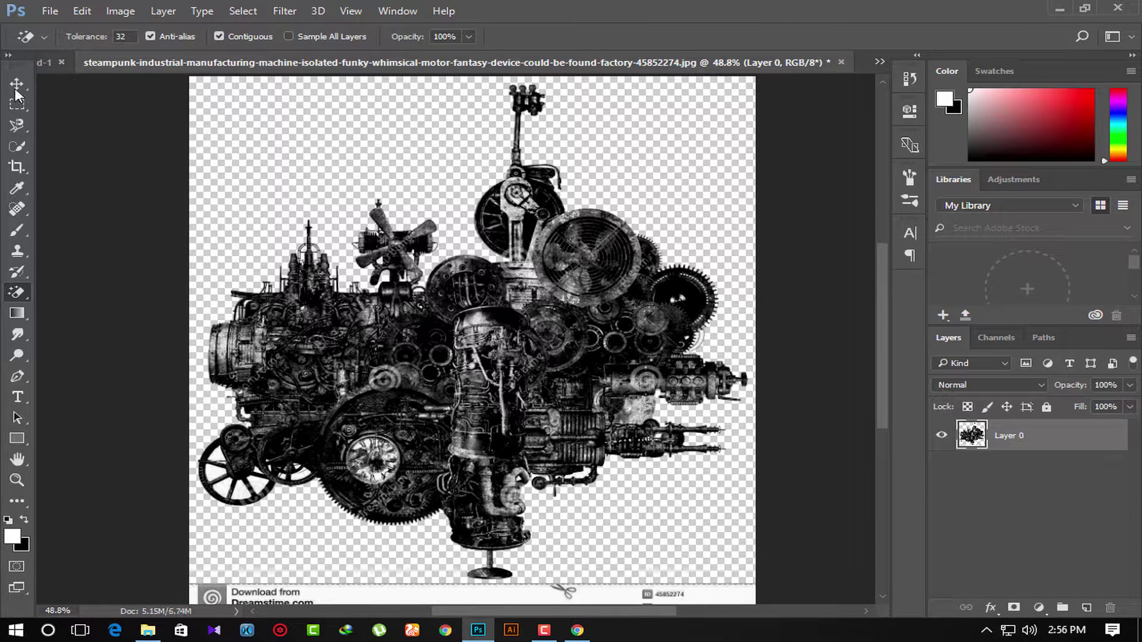
click(16, 87)
mouse_move(533, 239)
mouse_down()
mouse_move(88, 67)
mouse_move(449, 304)
mouse_up()
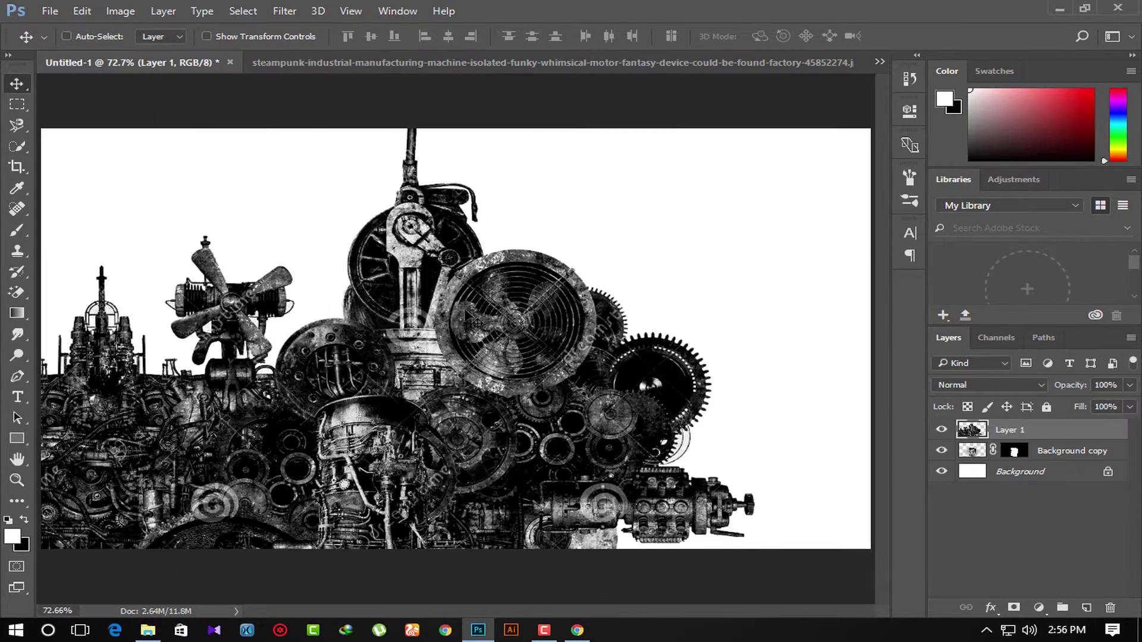
Step: Scale the machinery layer down to about 43% and position it over the man's head
key(ctrl+t)
scroll(742, 235, down, 2)
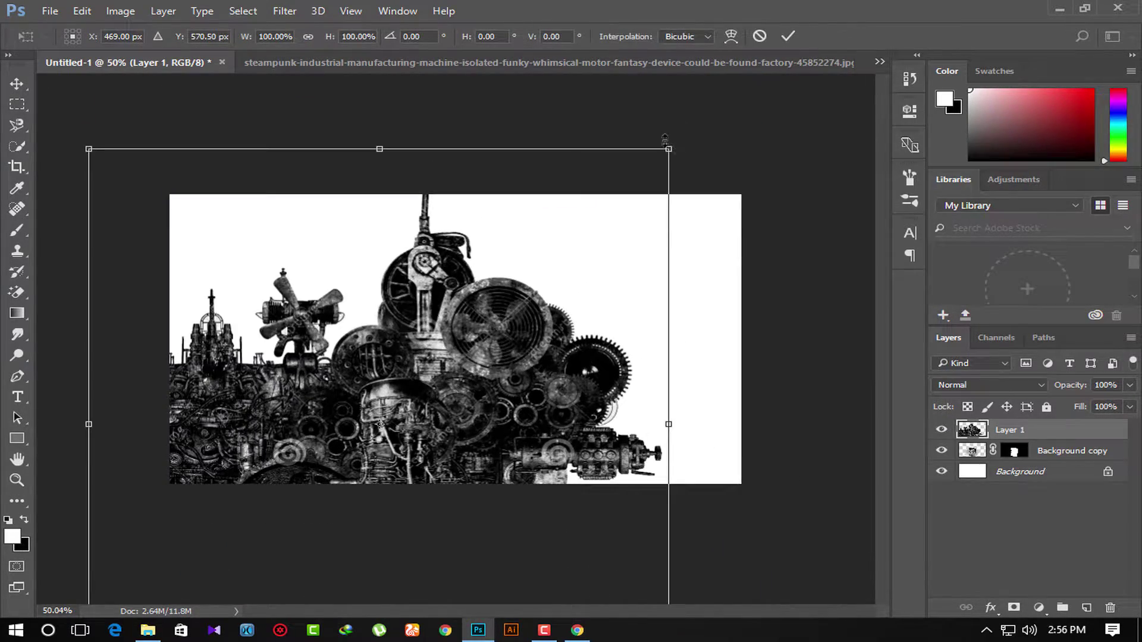
mouse_move(665, 140)
mouse_down()
mouse_move(548, 247)
mouse_move(571, 261)
mouse_up()
scroll(473, 326, up, 2)
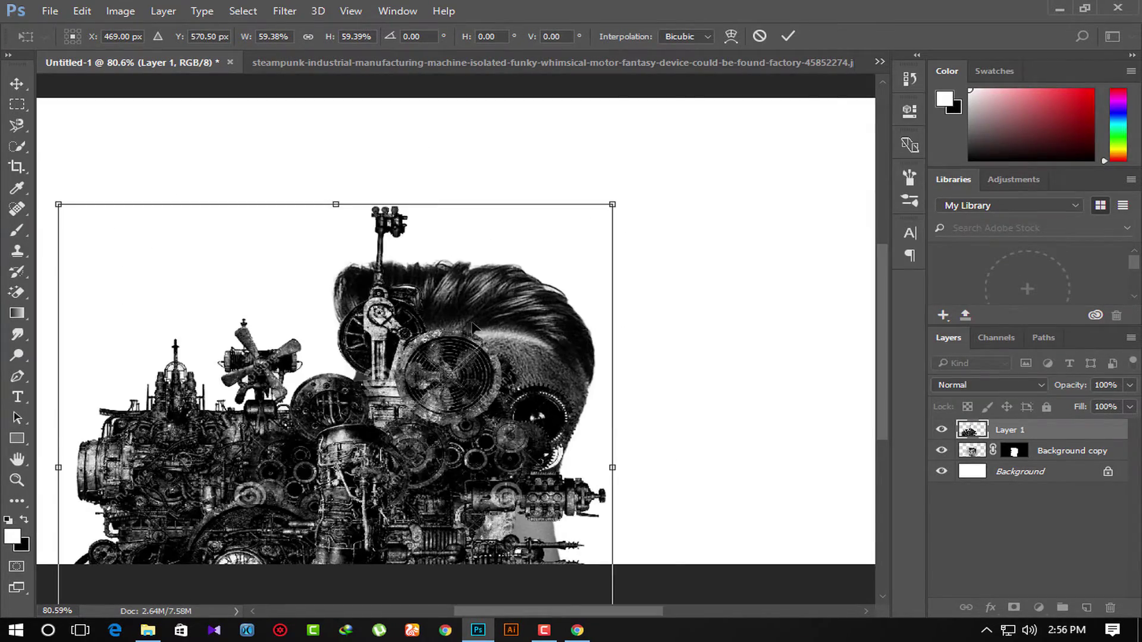
drag(473, 326, 567, 126)
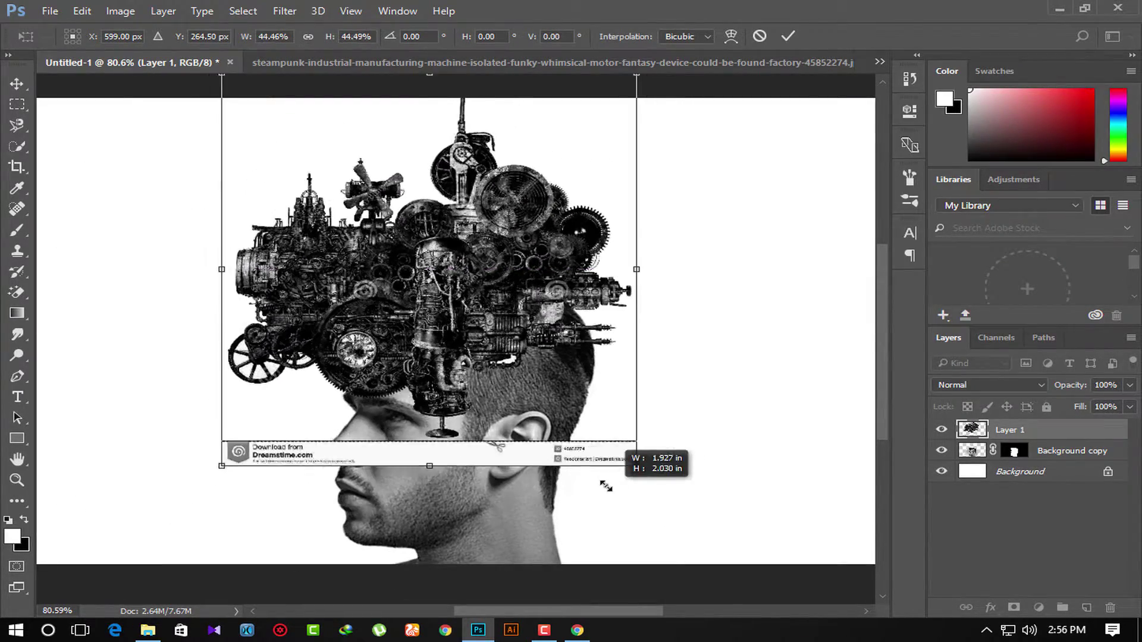
drag(692, 529, 606, 481)
mouse_move(607, 390)
mouse_down()
mouse_move(629, 321)
mouse_move(624, 340)
mouse_up()
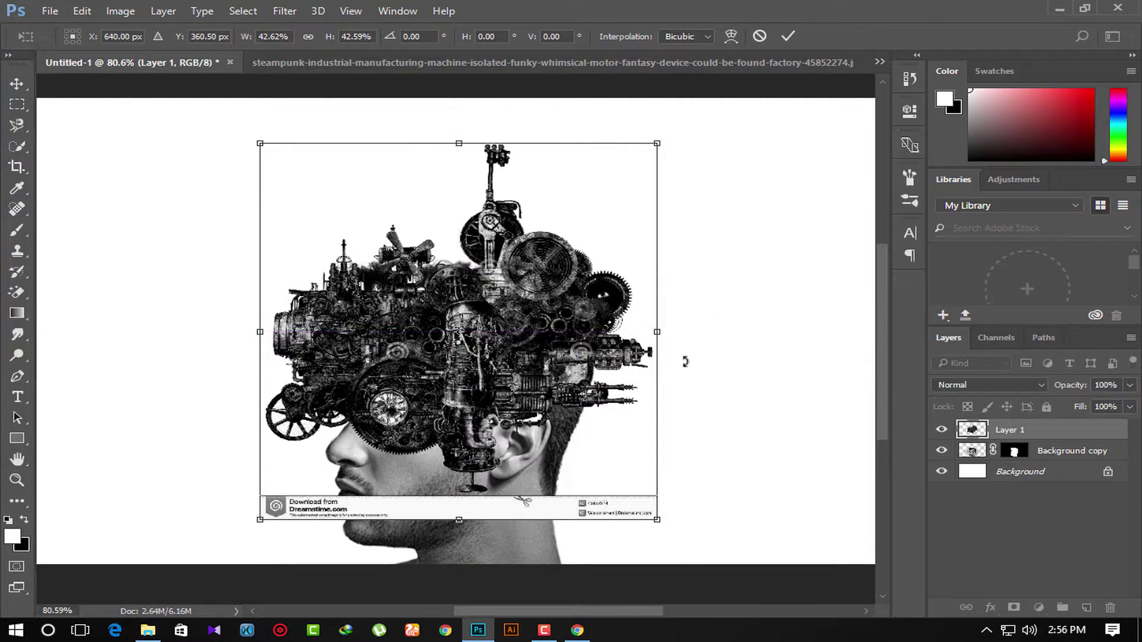
Step: Fine-tune the machinery to about 45% scale, set layer opacity to 66%, and commit
scroll(700, 363, up, 1)
scroll(653, 499, up, 1)
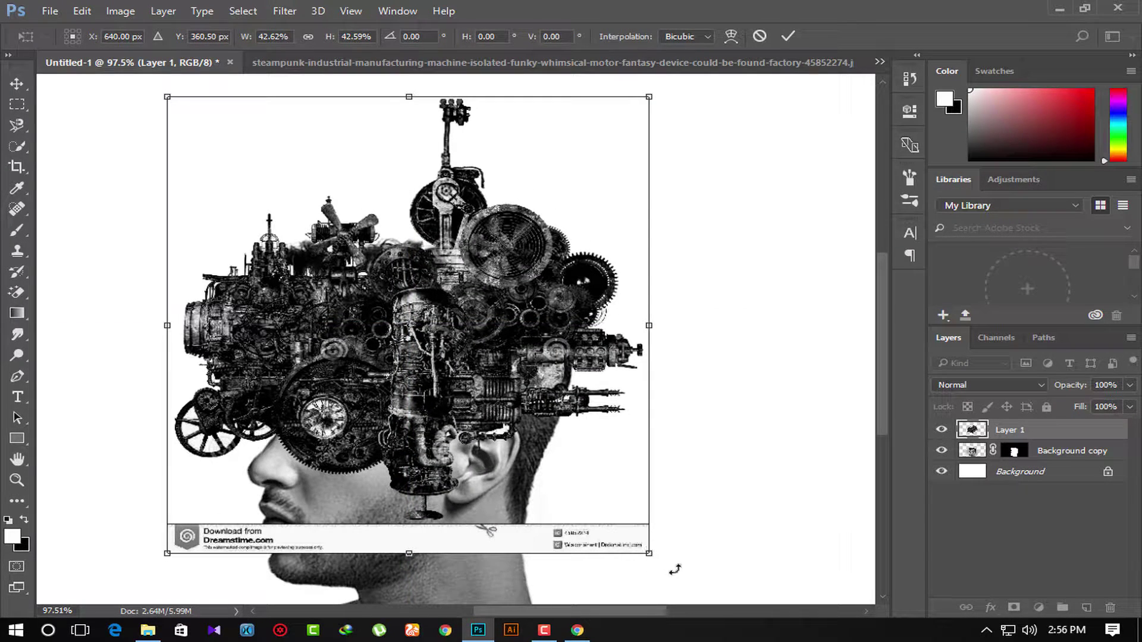
drag(673, 565, 693, 580)
mouse_move(574, 443)
mouse_down()
mouse_move(577, 424)
mouse_move(598, 431)
mouse_move(577, 437)
mouse_up()
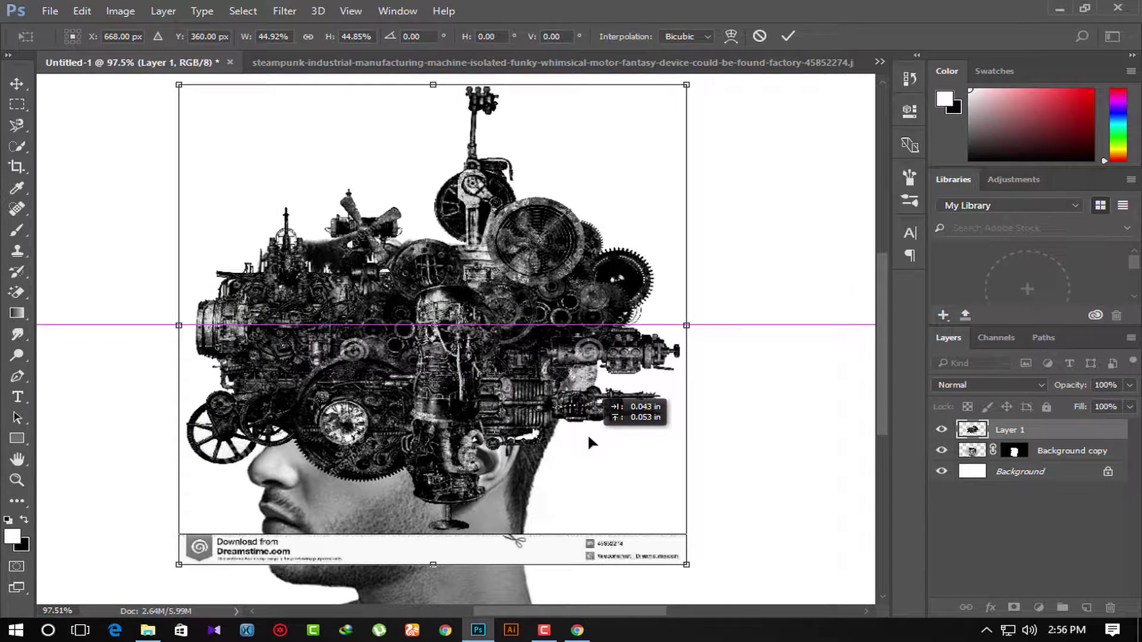
drag(577, 438, 587, 438)
drag(1079, 391, 1052, 394)
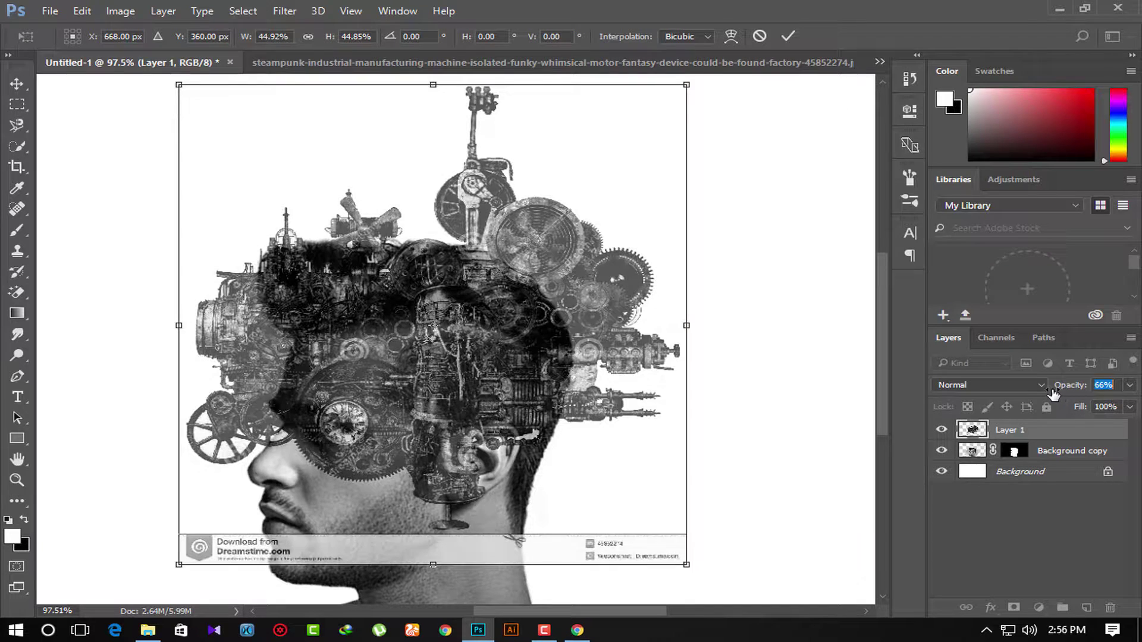
drag(393, 326, 395, 326)
click(794, 37)
ctrl+click(971, 453)
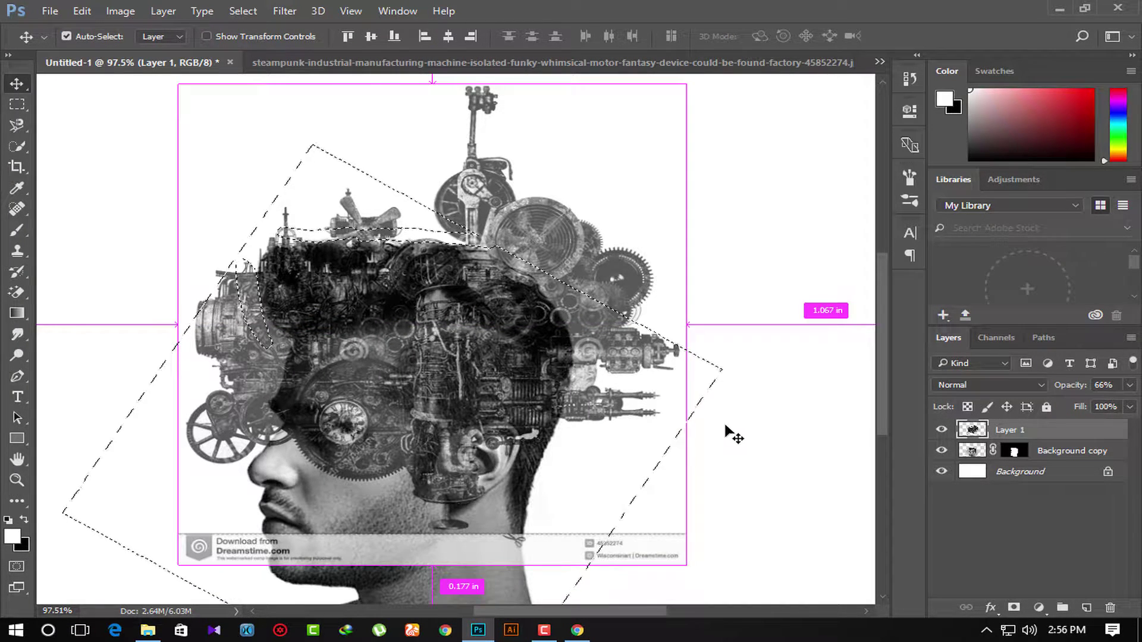
Step: Deselect and erase the Dreamstime watermark strip from the machinery layer with the brush Eraser
key(ctrl+d)
drag(427, 286, 436, 240)
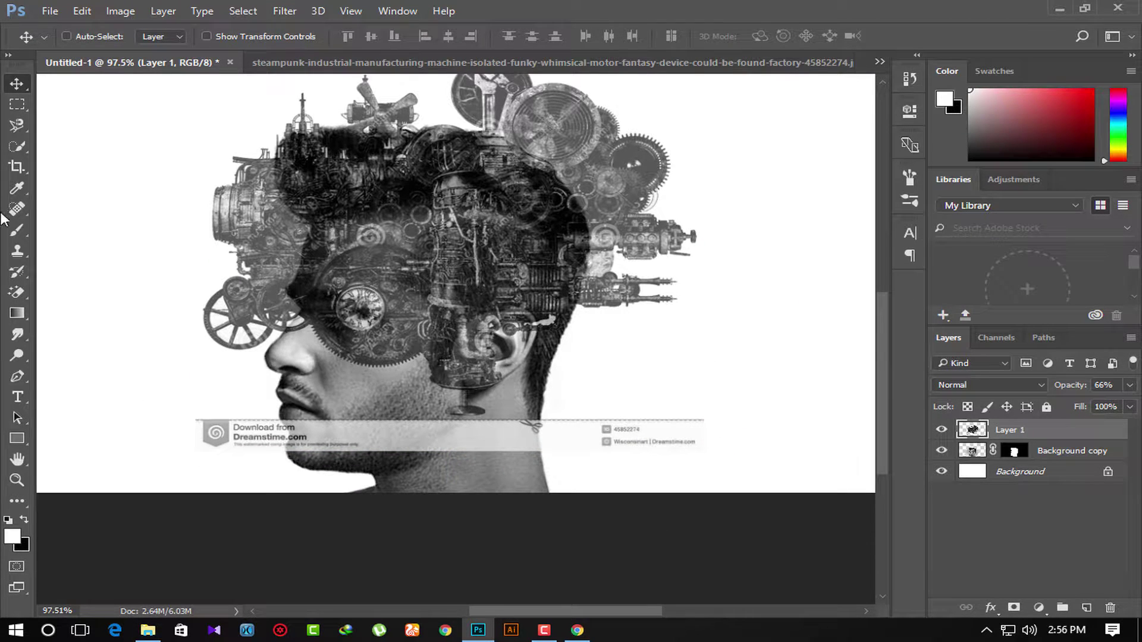
click(16, 292)
click(66, 289)
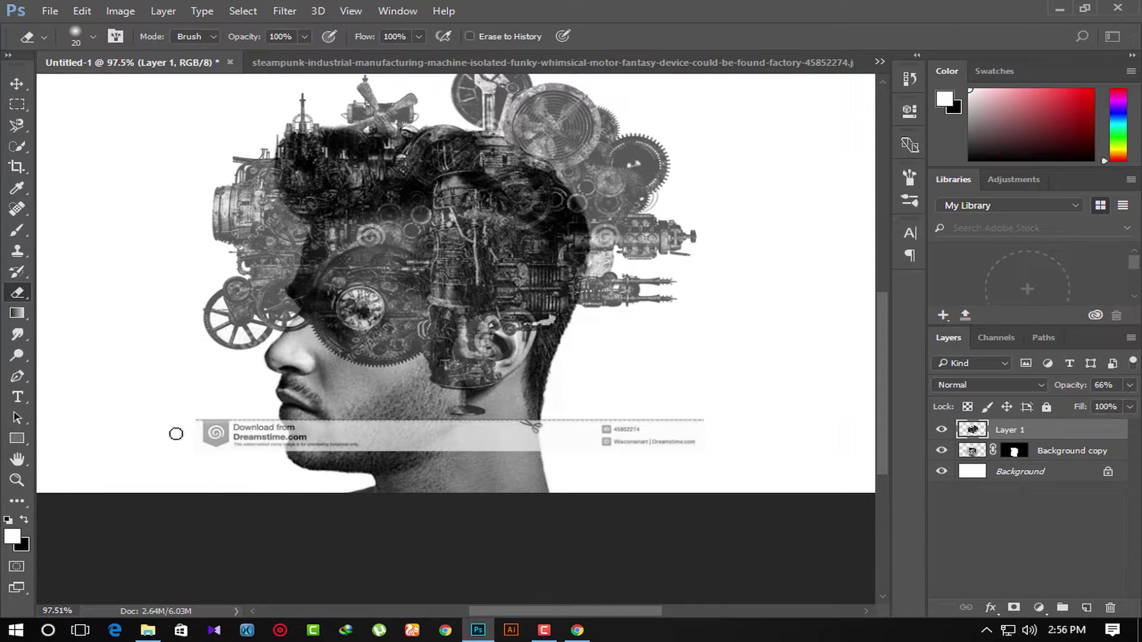
drag(182, 433, 689, 432)
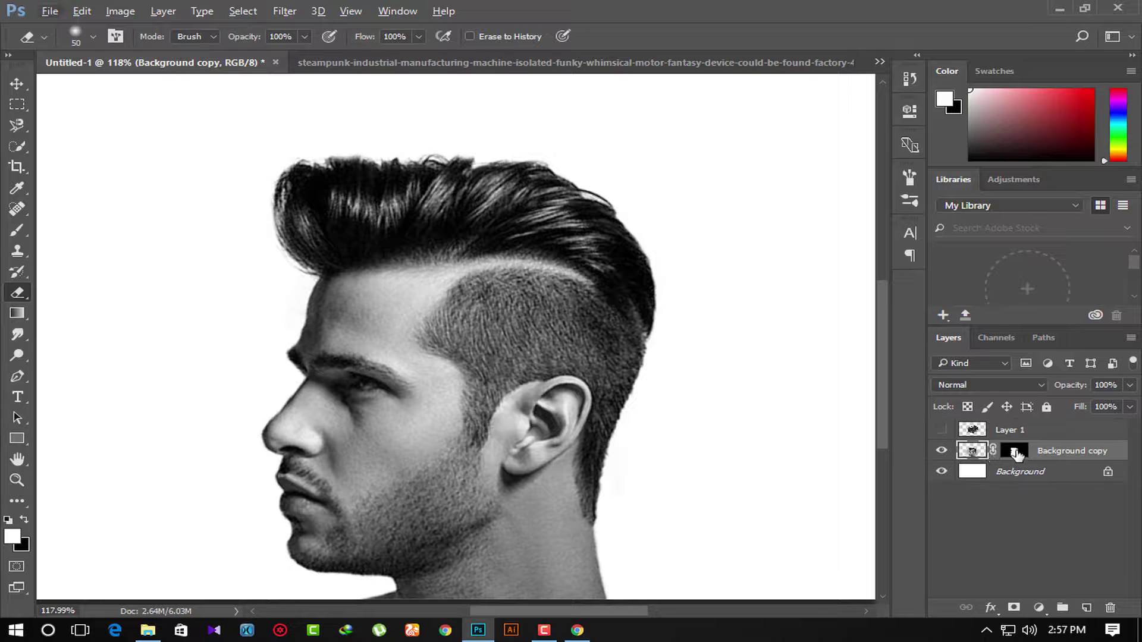
Step: Copy the man's cut-out to a new Layer 2, show Layer 1 and hide Background copy
ctrl+click(1017, 454)
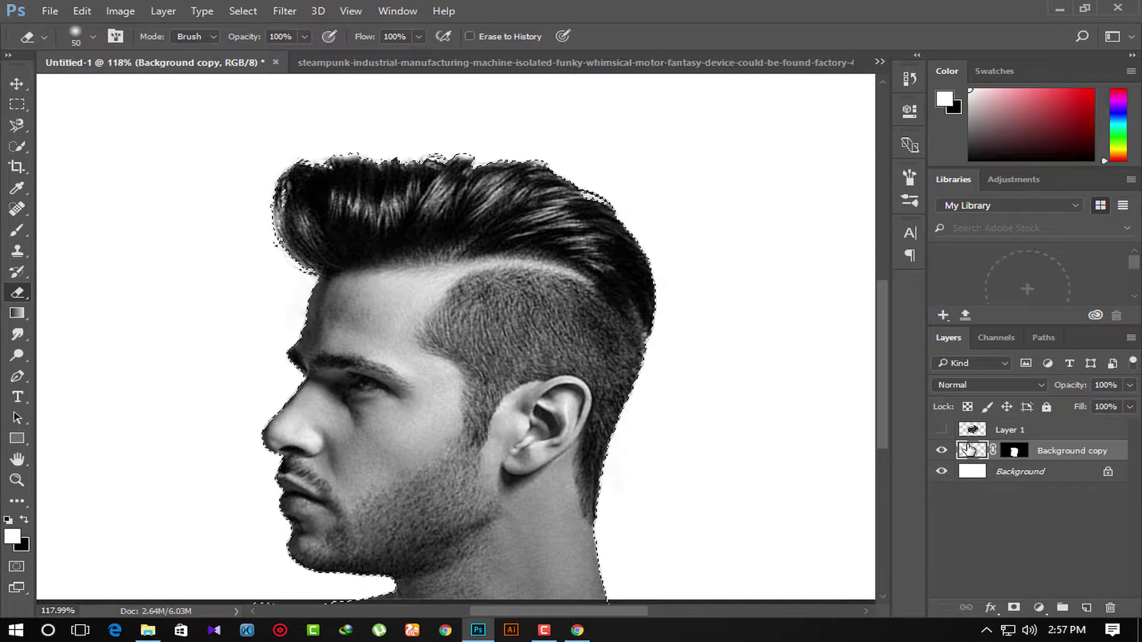
key(ctrl+j)
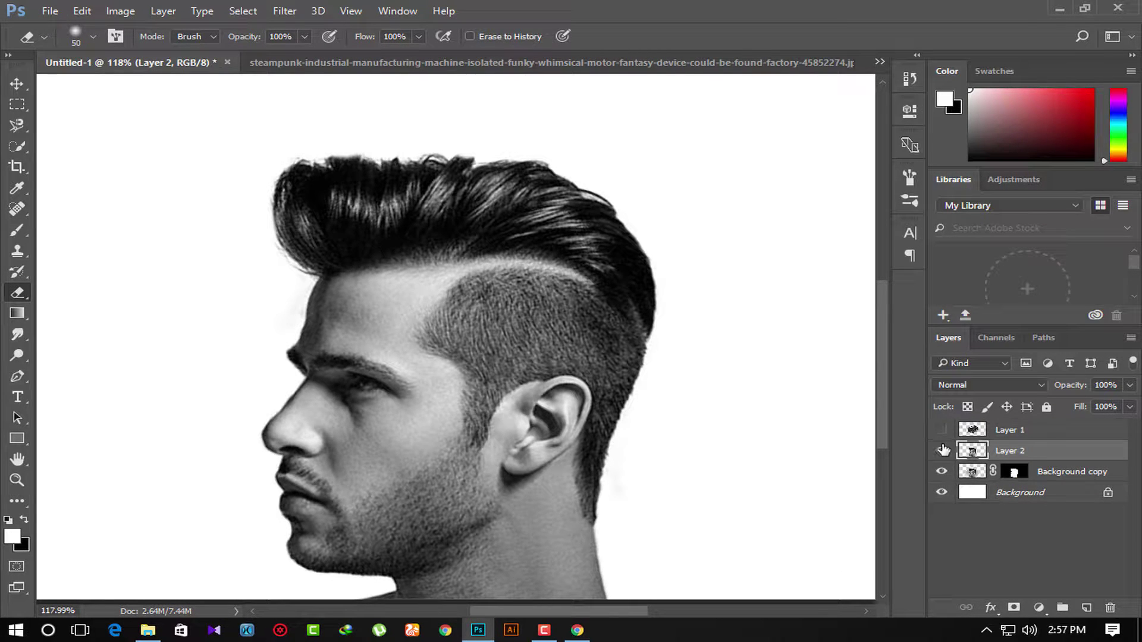
click(941, 430)
click(941, 470)
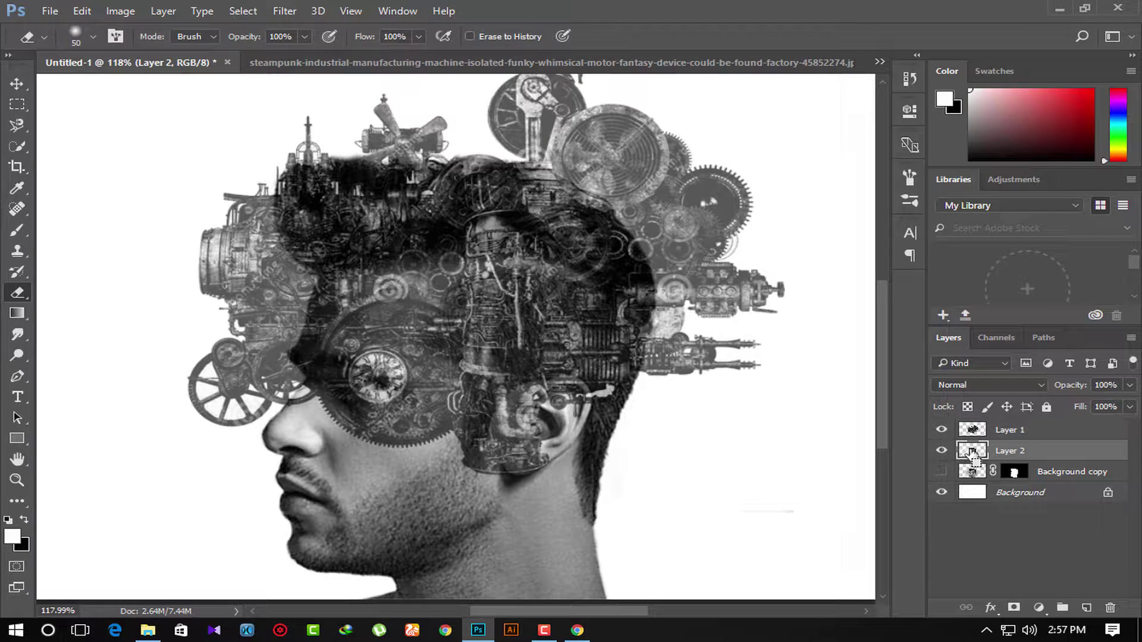
Step: Load Layer 2's outline as a selection and invert it with Select > Inverse
ctrl+click(971, 453)
click(232, 11)
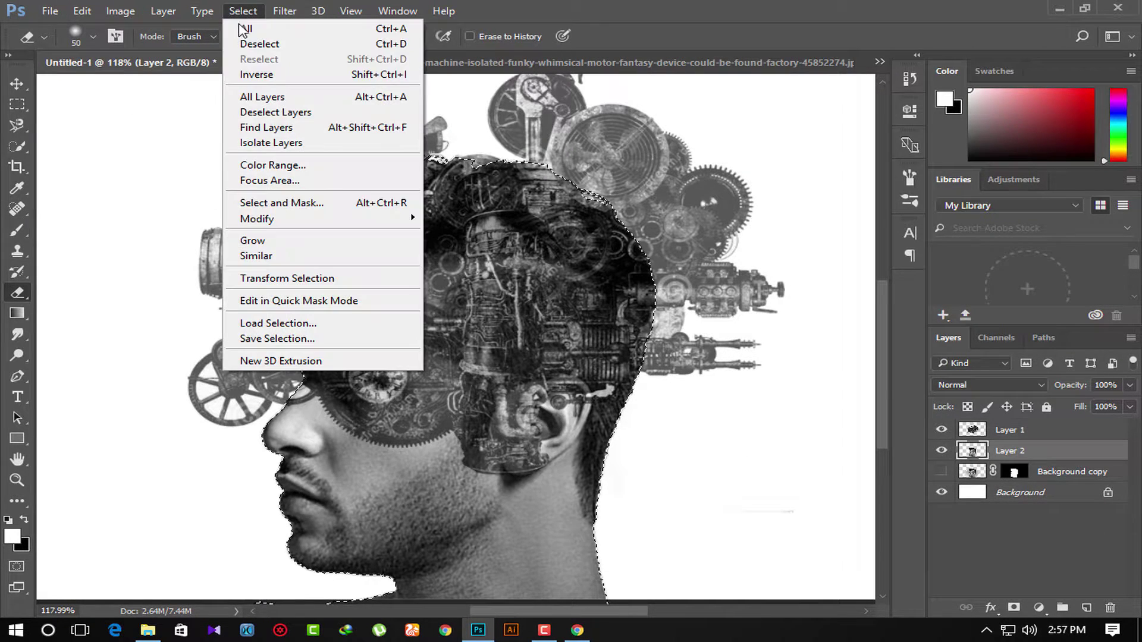
click(247, 71)
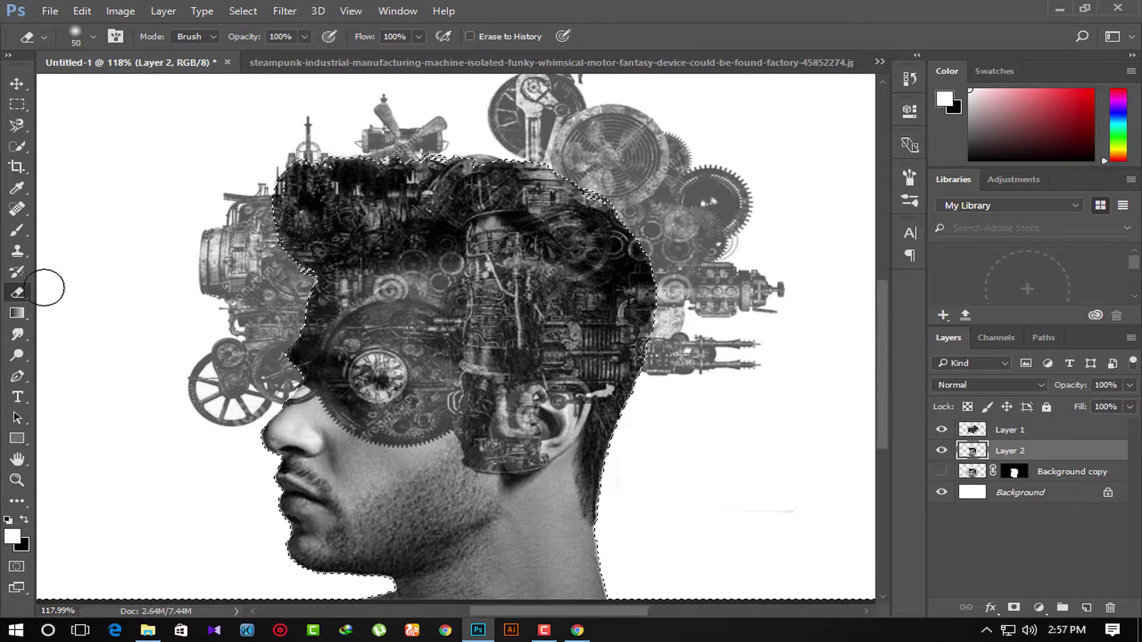
Step: On Layer 1, erase stray machinery near the wheel, above the nose and atop the face
click(1009, 429)
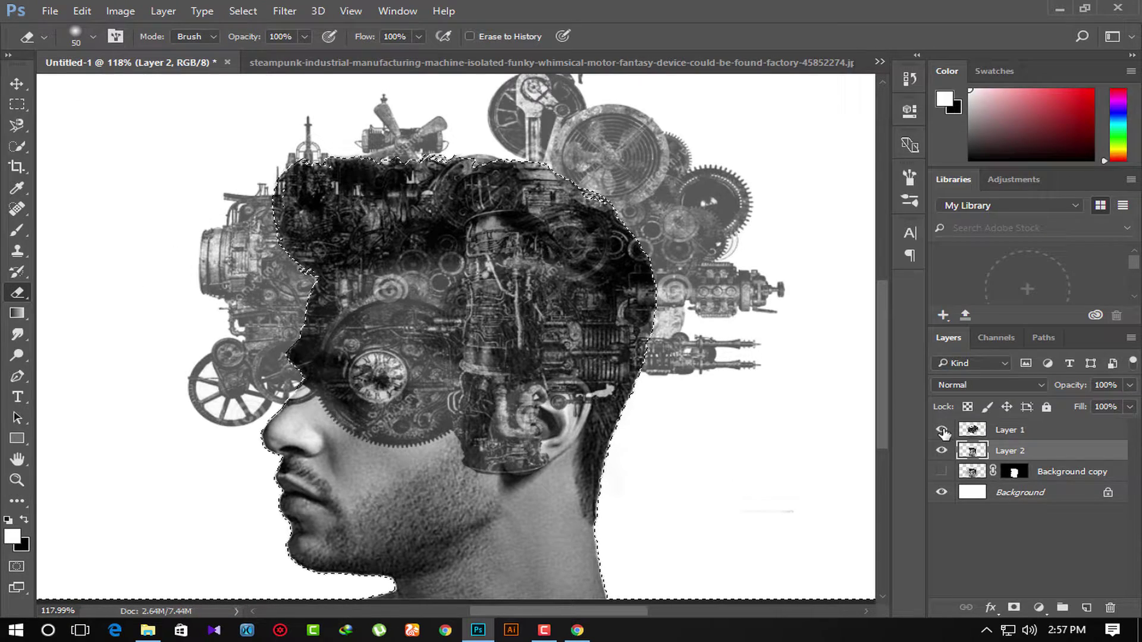
drag(1065, 385, 1046, 384)
click(243, 381)
scroll(229, 387, up, 3)
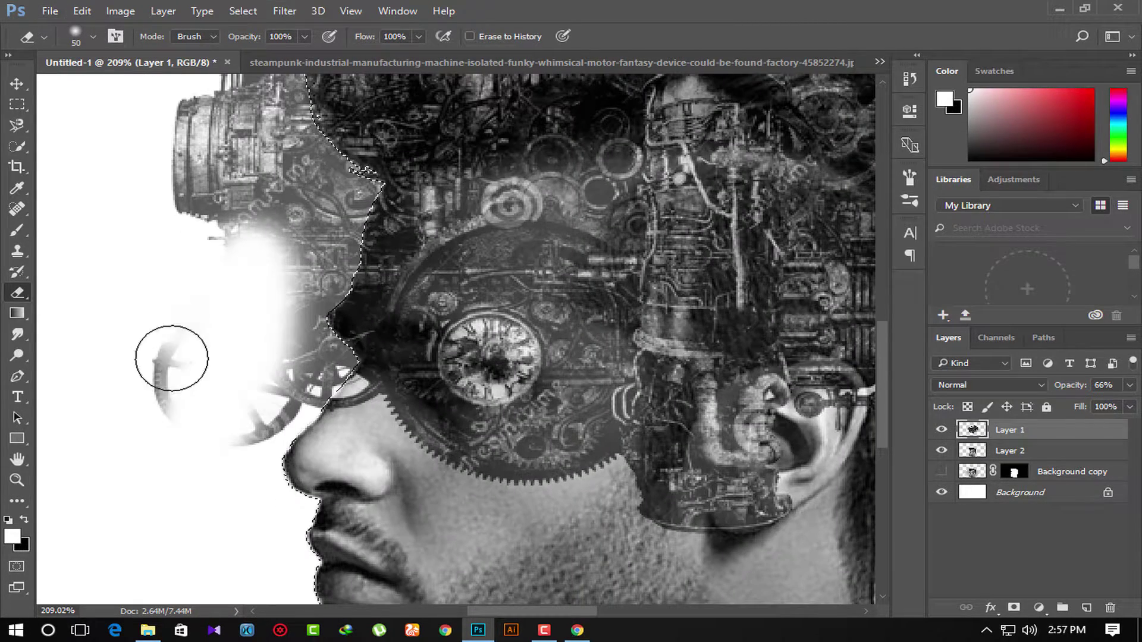
drag(301, 420, 330, 381)
scroll(333, 382, up, 5)
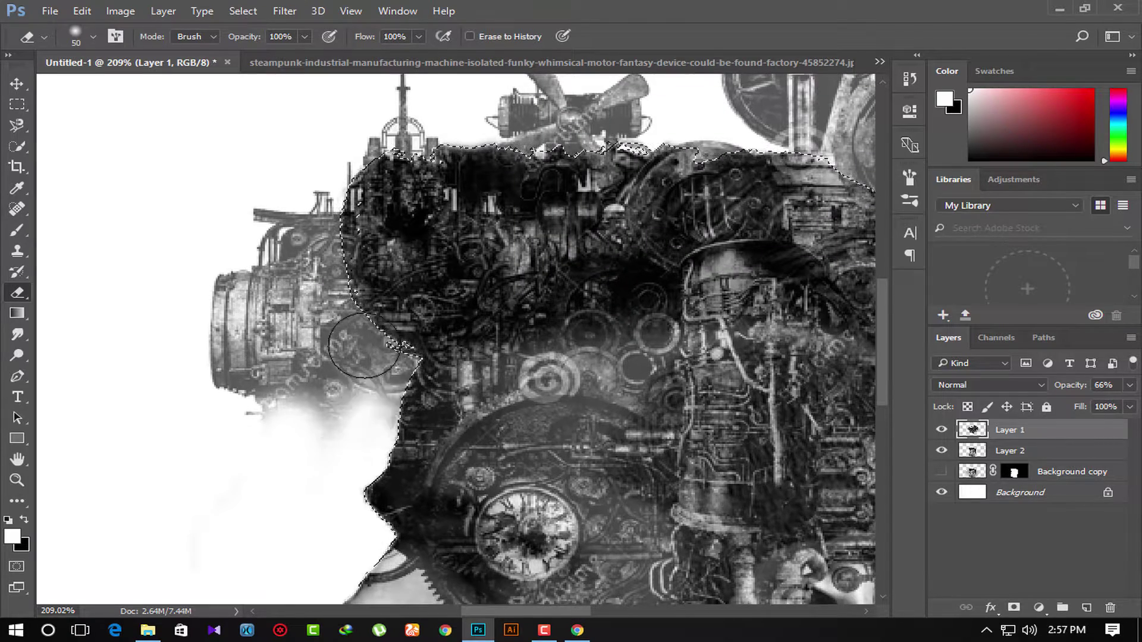
mouse_move(381, 345)
mouse_down()
mouse_move(299, 405)
mouse_move(276, 225)
mouse_move(298, 227)
mouse_move(298, 209)
mouse_move(234, 377)
mouse_up()
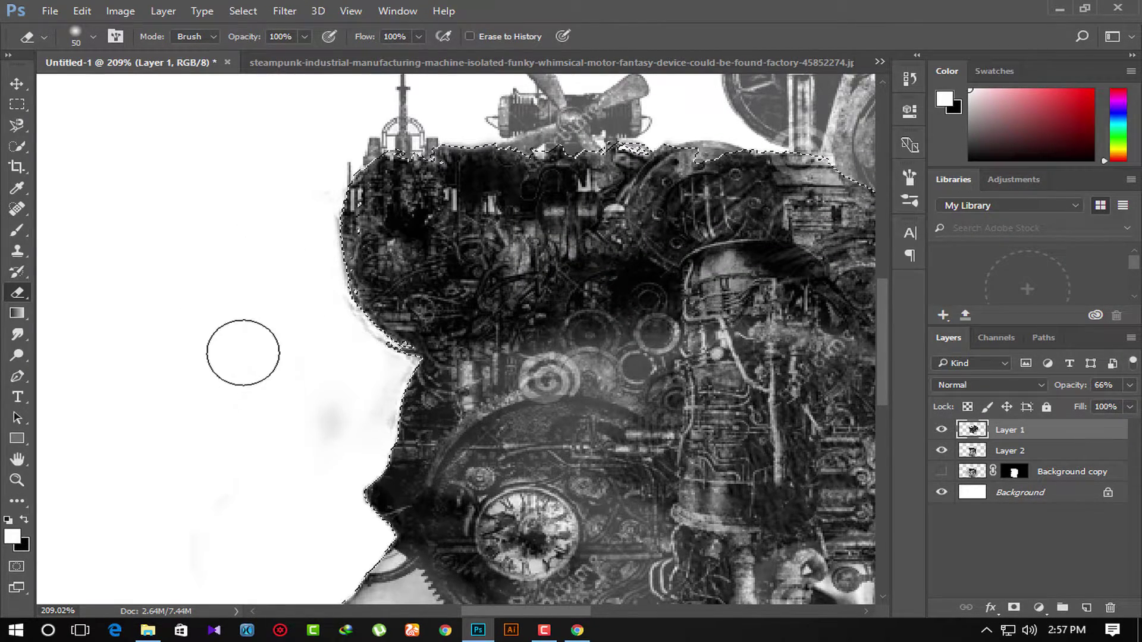
Step: Enlarge the eraser to 175 and erase the faint grey smudge left of the face
scroll(242, 351, down, 4)
key(bracketright)
key(bracketright)
key(bracketright)
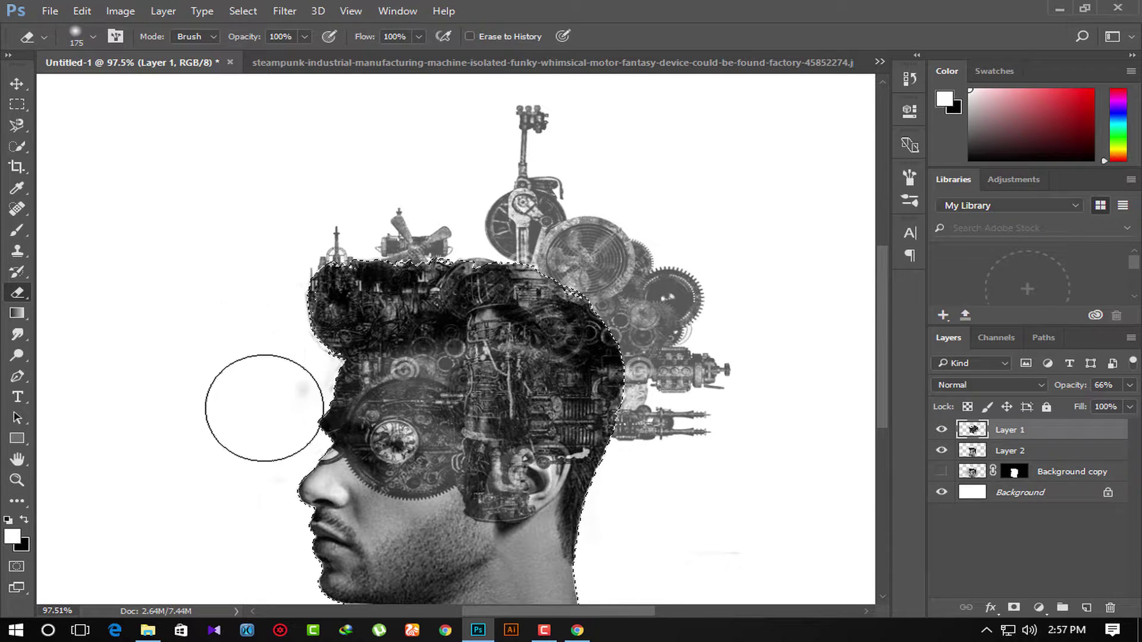
drag(268, 400, 254, 394)
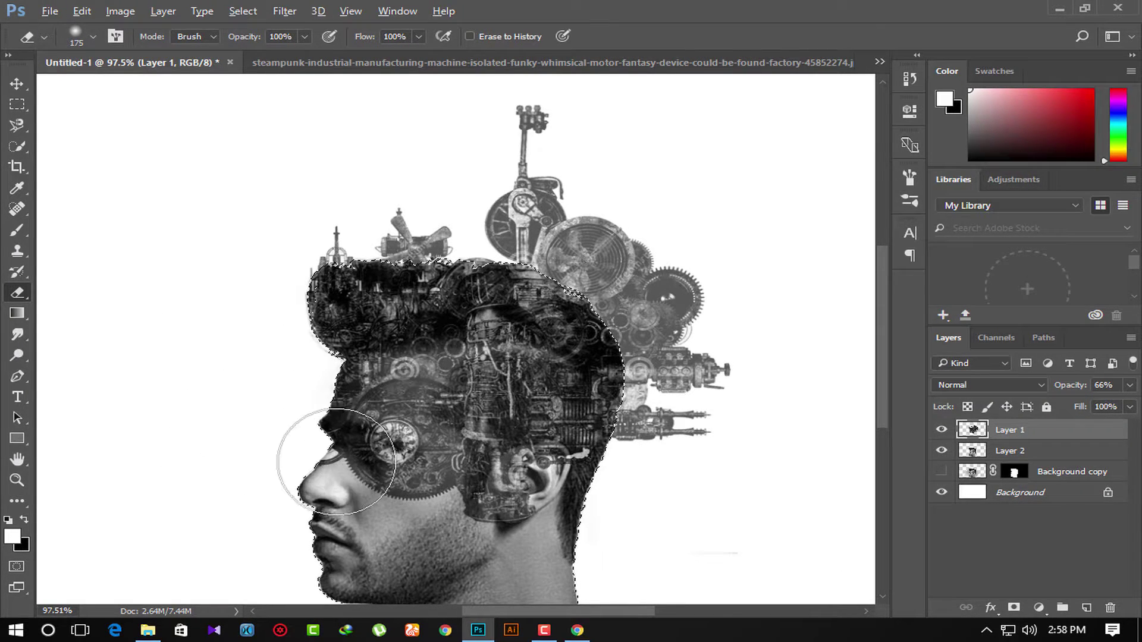
scroll(310, 493, up, 4)
scroll(283, 527, up, 1)
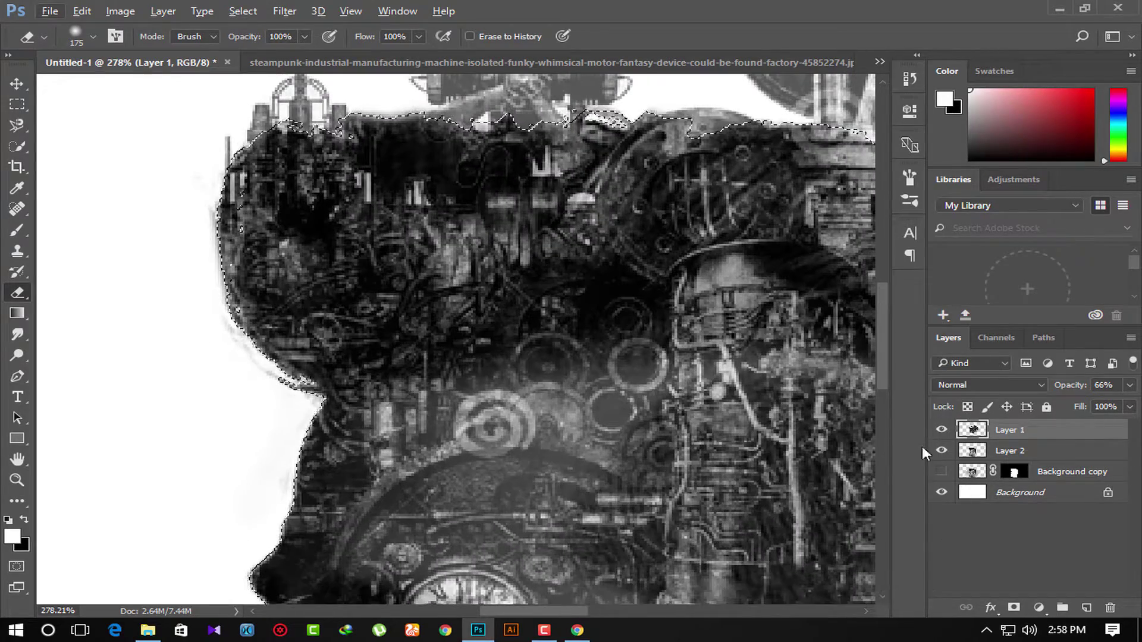
Step: Check Layer 2 along the head's outline and dismiss the two notification popups
click(975, 451)
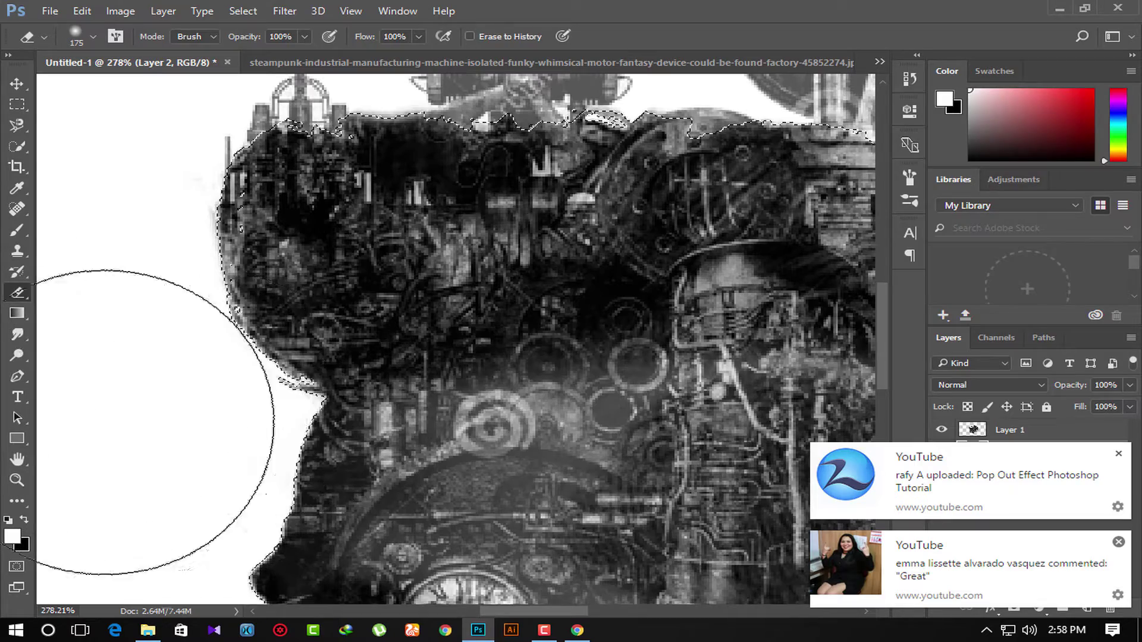
mouse_move(300, 447)
mouse_down()
mouse_move(412, 391)
mouse_move(359, 304)
mouse_up()
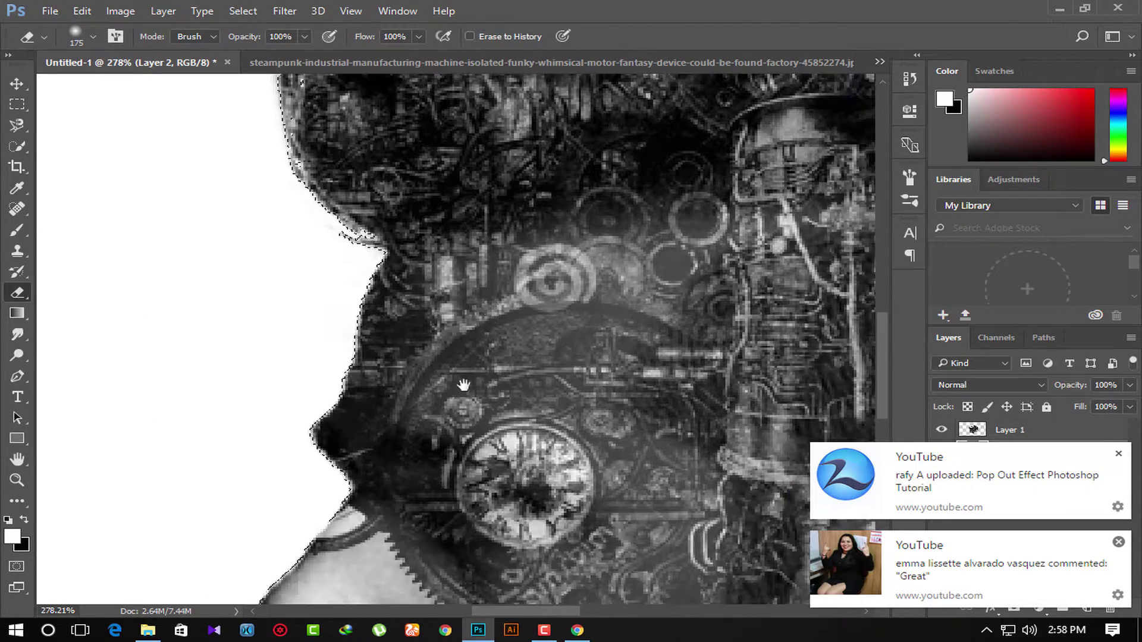
drag(332, 344, 384, 501)
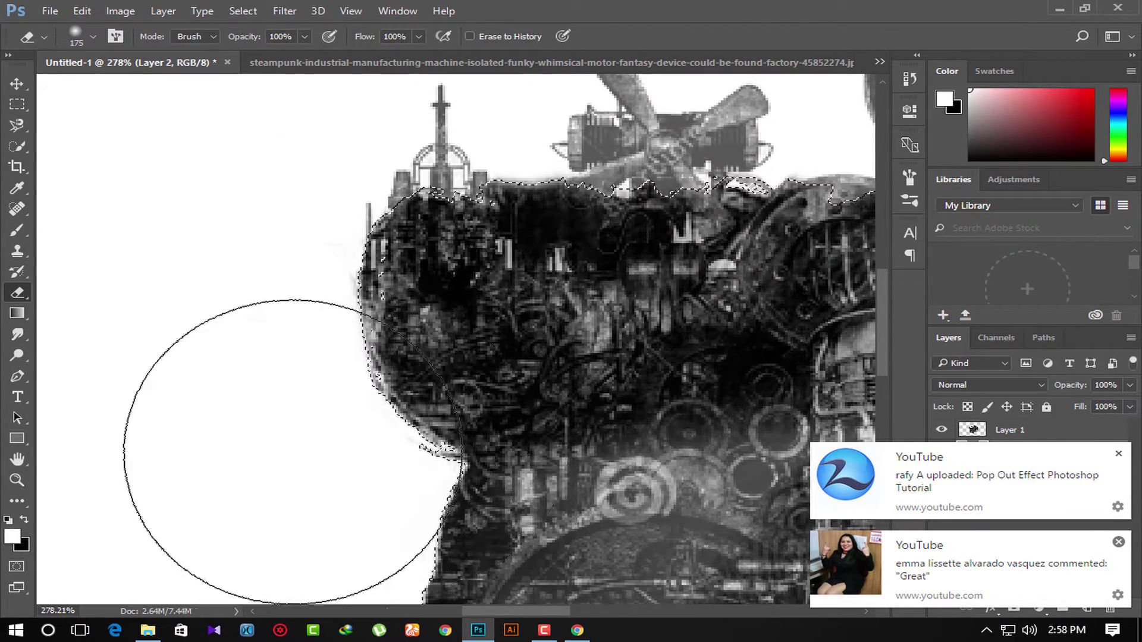
click(1118, 454)
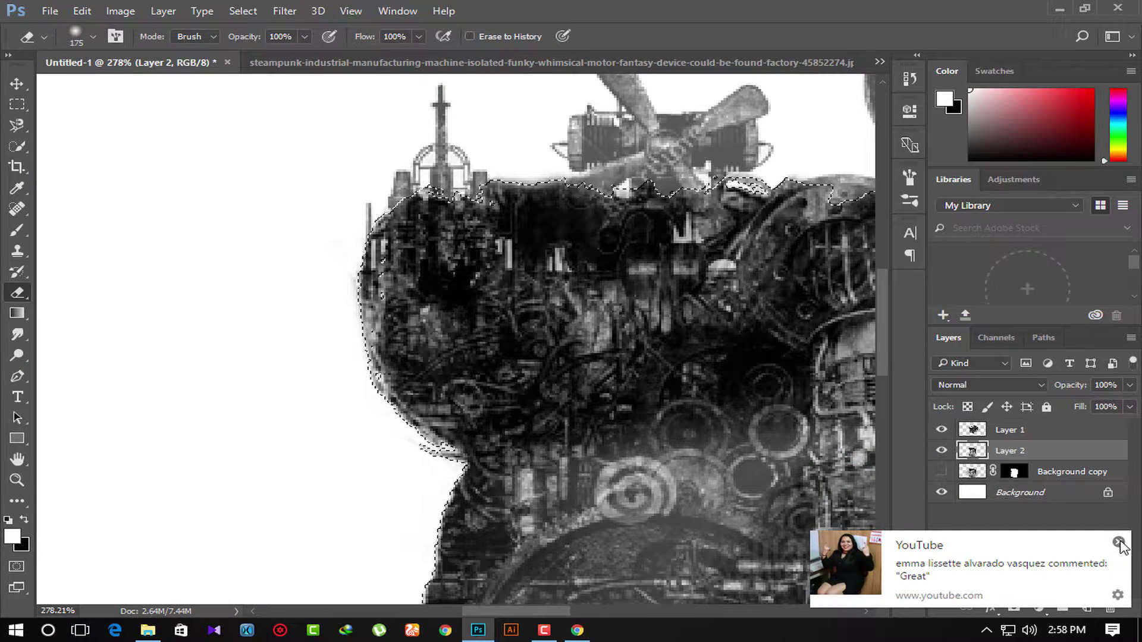
click(1118, 542)
Step: Return to Layer 1, deselect with Ctrl+D, and zoom to fit the whole image
click(975, 429)
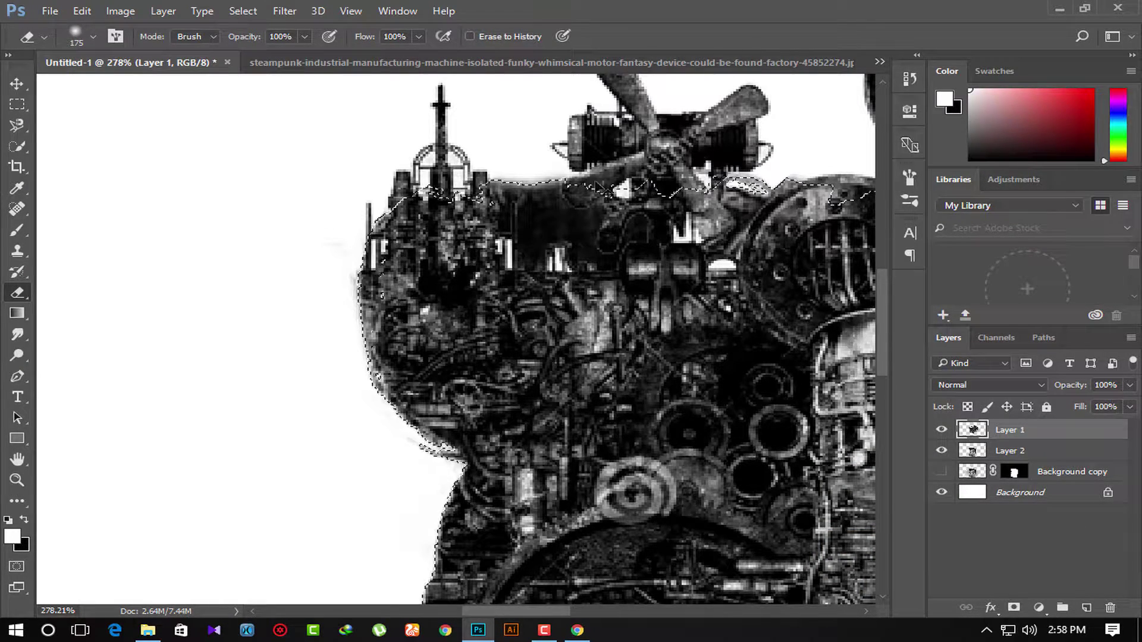
key(ctrl+d)
scroll(408, 301, down, 5)
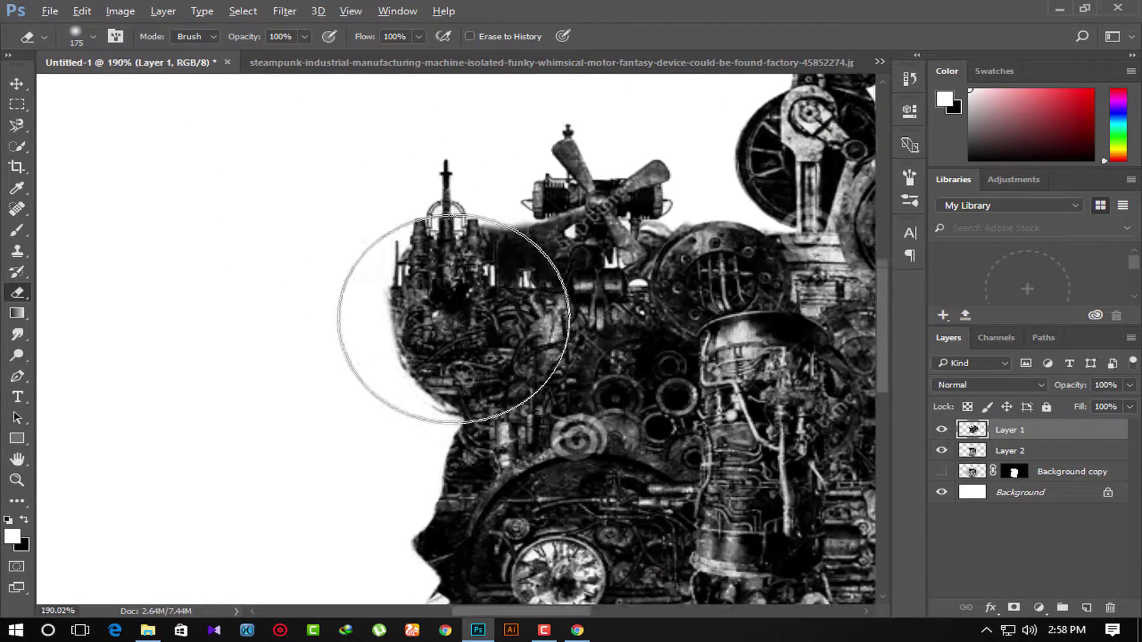
scroll(408, 357, down, 3)
scroll(416, 357, down, 2)
key(ctrl+0)
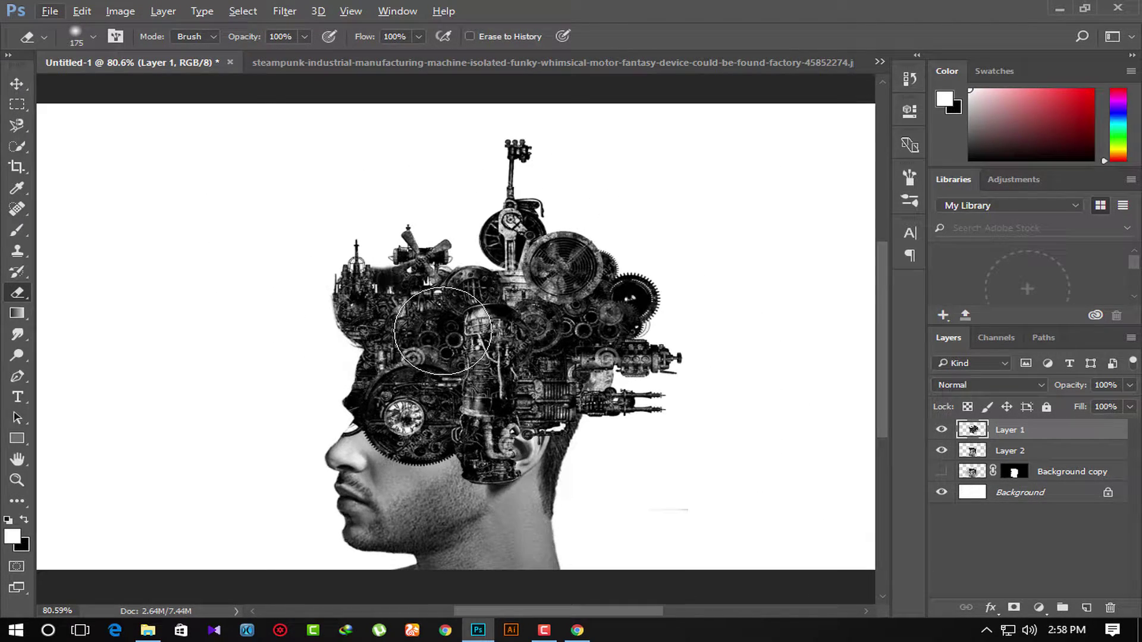
Step: Zoom in on the face and toggle Layer 1's visibility to compare
scroll(470, 579, up, 2)
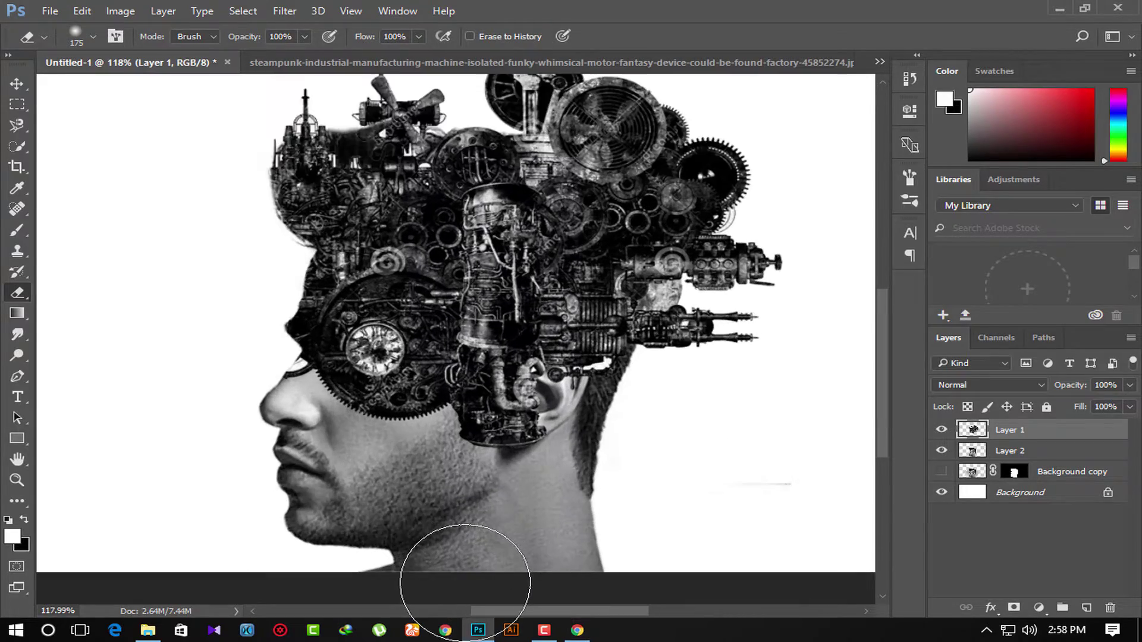
scroll(395, 565, up, 1)
scroll(357, 417, up, 1)
drag(343, 358, 412, 459)
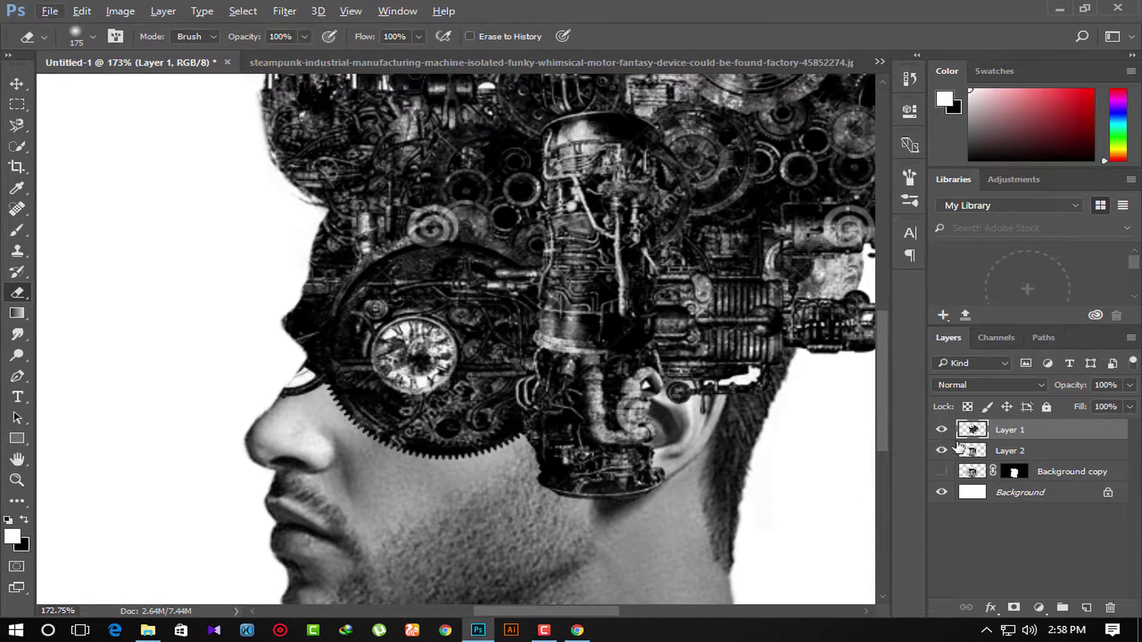
click(940, 430)
scroll(594, 499, up, 2)
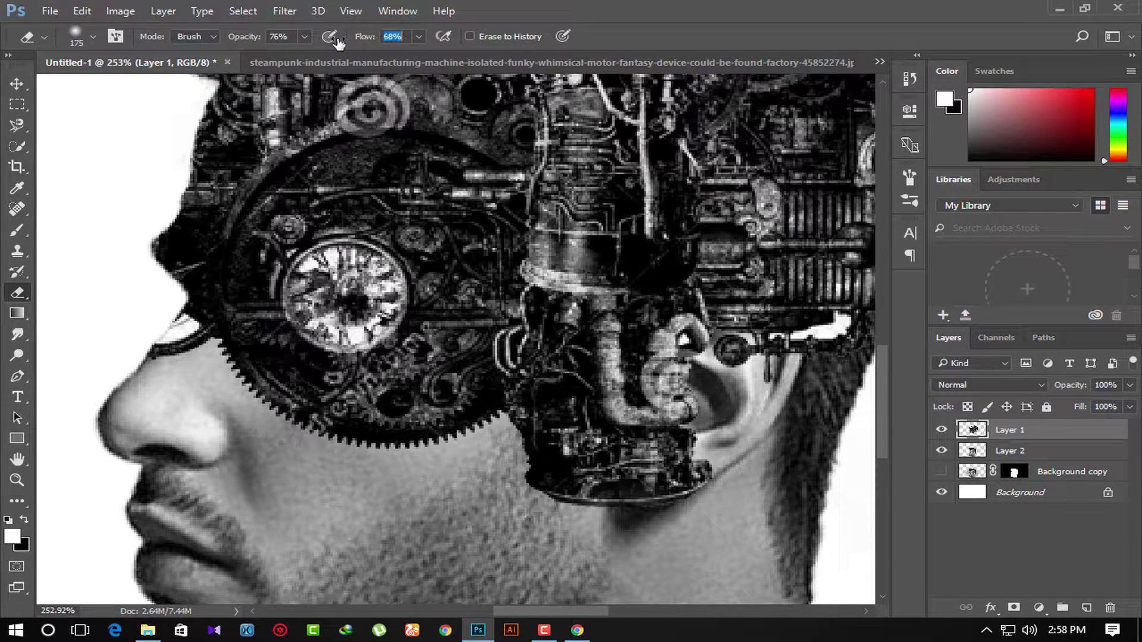
Step: With a smaller eraser, soften the gear edges over the nose, cheek, jaw and ear
key(bracketleft)
key(bracketleft)
key(bracketleft)
key(bracketleft)
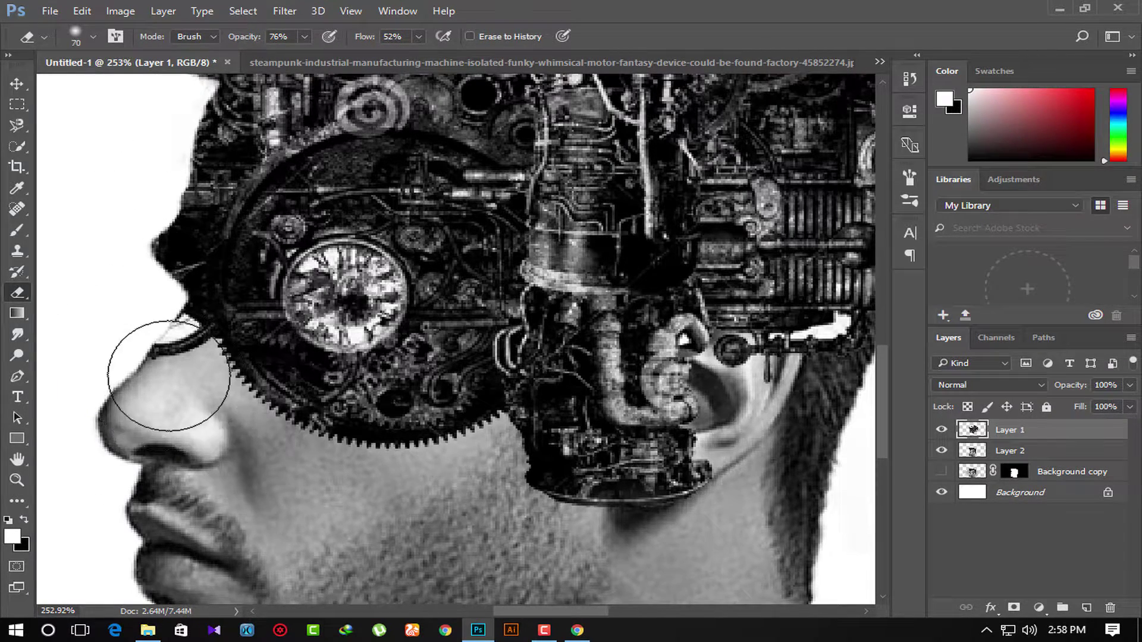
key(bracketleft)
key(bracketleft)
key(bracketleft)
mouse_move(189, 356)
mouse_down()
mouse_move(316, 434)
mouse_move(382, 449)
mouse_move(499, 427)
mouse_move(527, 478)
mouse_move(676, 514)
mouse_move(671, 458)
mouse_move(720, 497)
mouse_up()
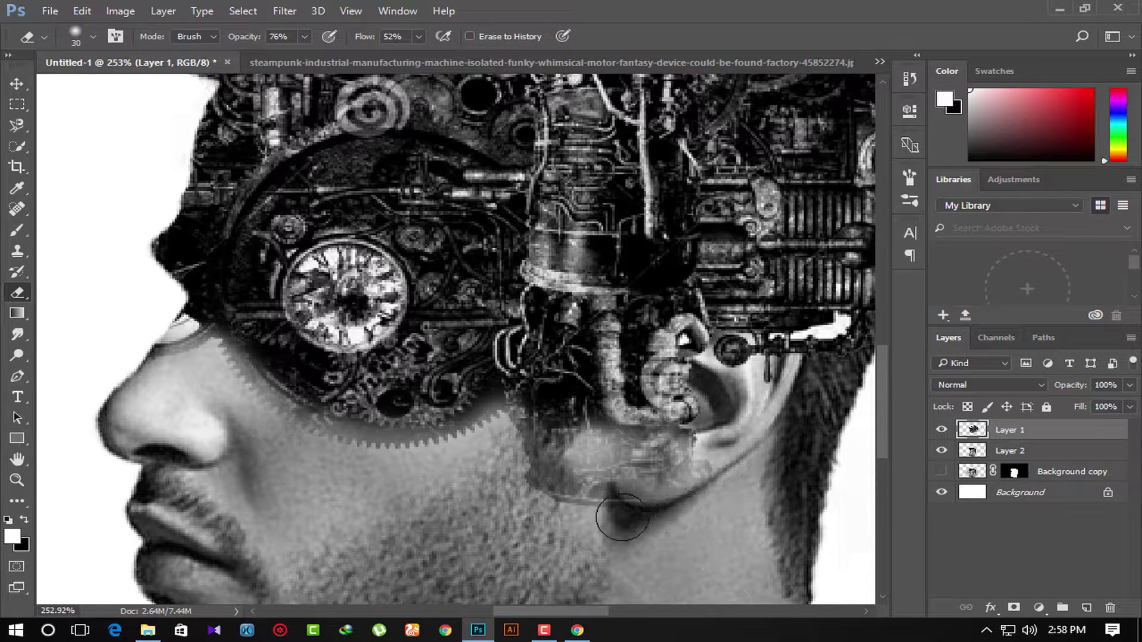
drag(622, 517, 534, 509)
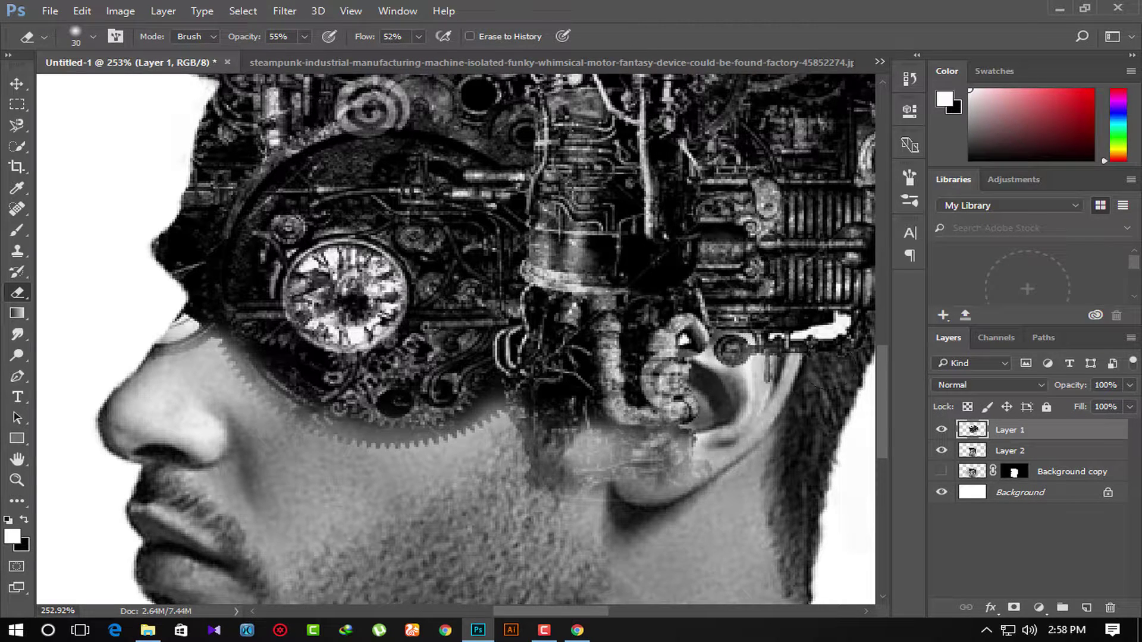
drag(702, 333, 797, 345)
Step: Lighten the remaining gear edge along the jaw and review the blended face
mouse_move(717, 343)
mouse_down()
mouse_move(437, 372)
mouse_move(401, 387)
mouse_up()
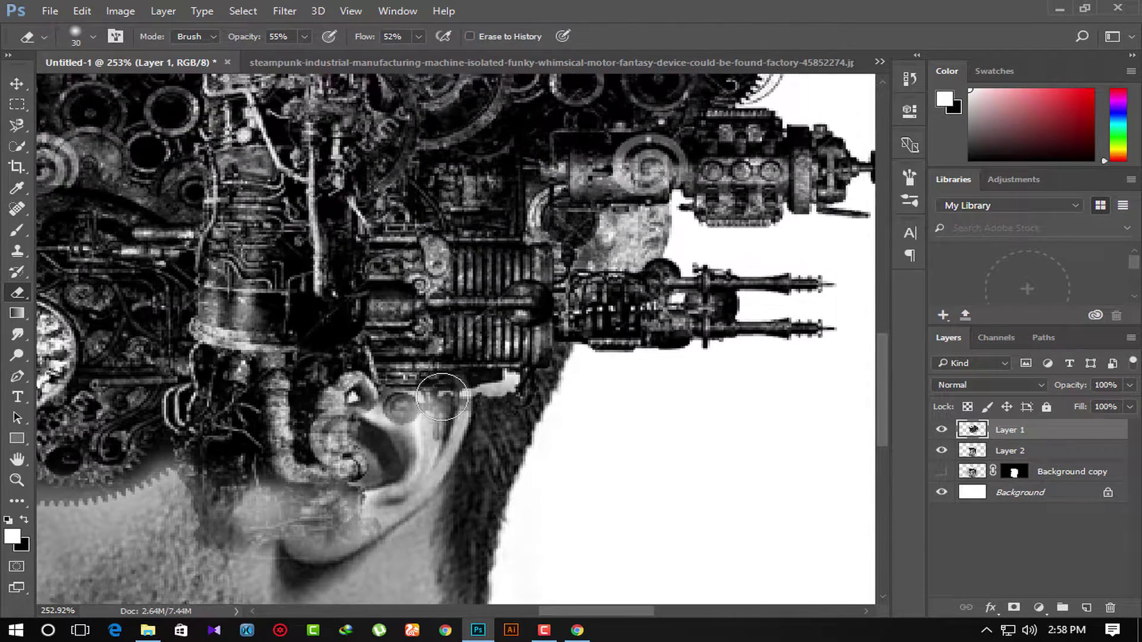
drag(494, 458, 660, 354)
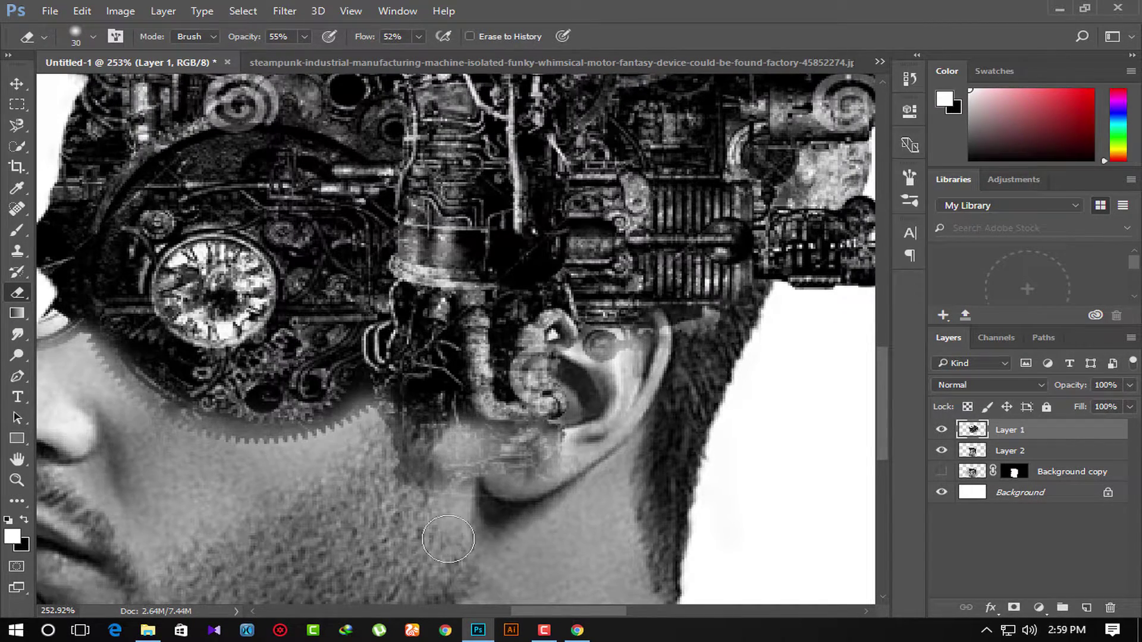
scroll(448, 539, down, 3)
scroll(448, 539, down, 5)
scroll(190, 448, up, 7)
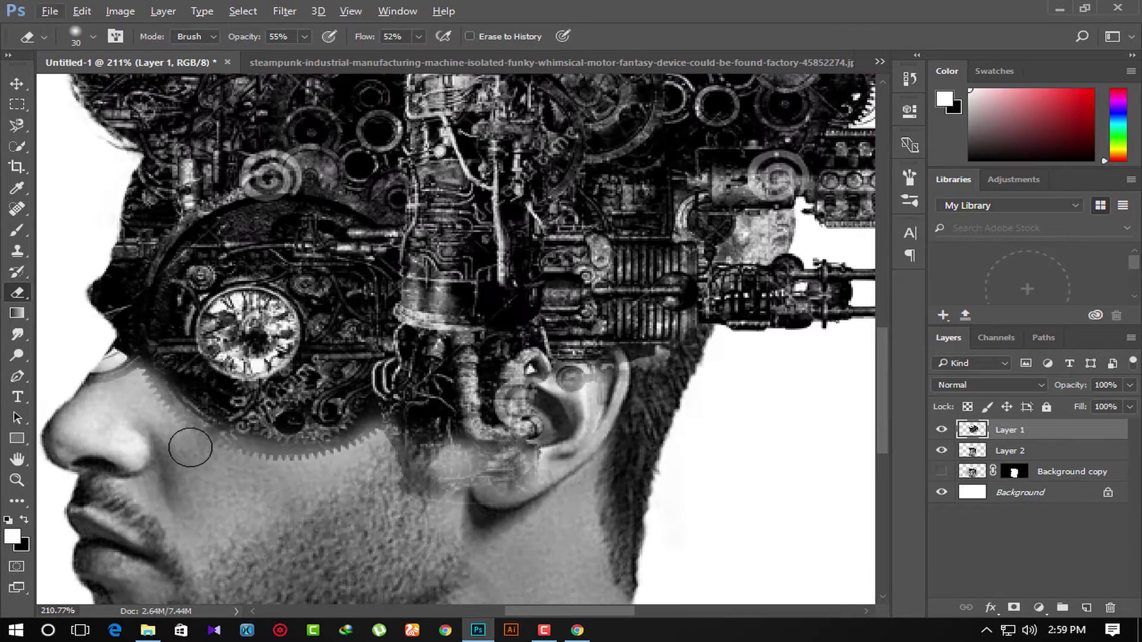
drag(190, 447, 387, 443)
scroll(428, 518, down, 5)
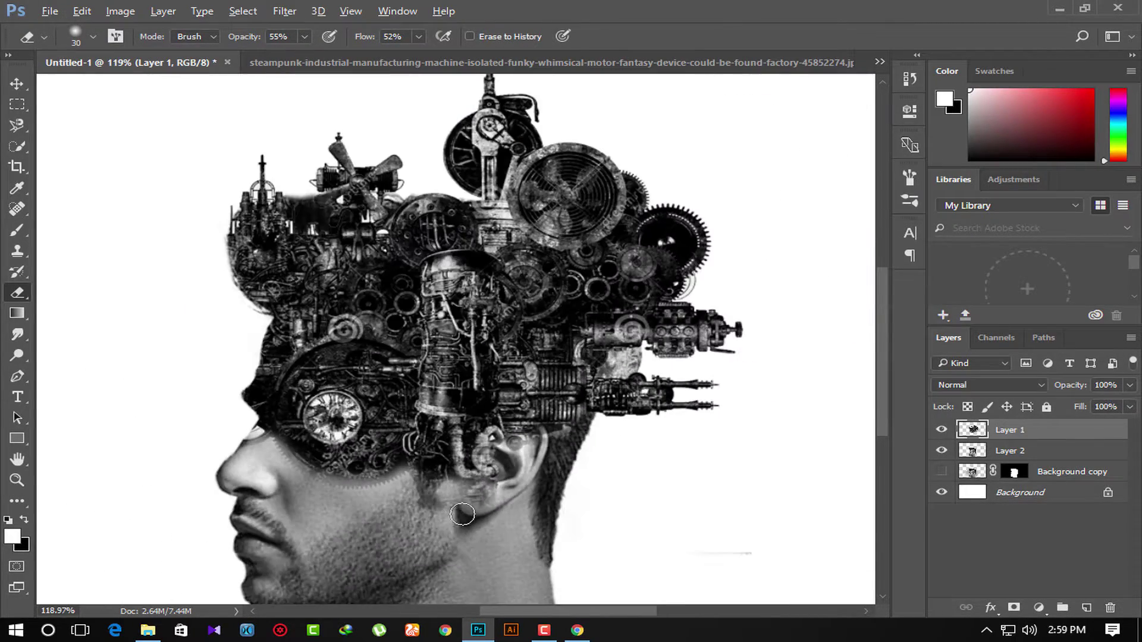
scroll(463, 515, down, 3)
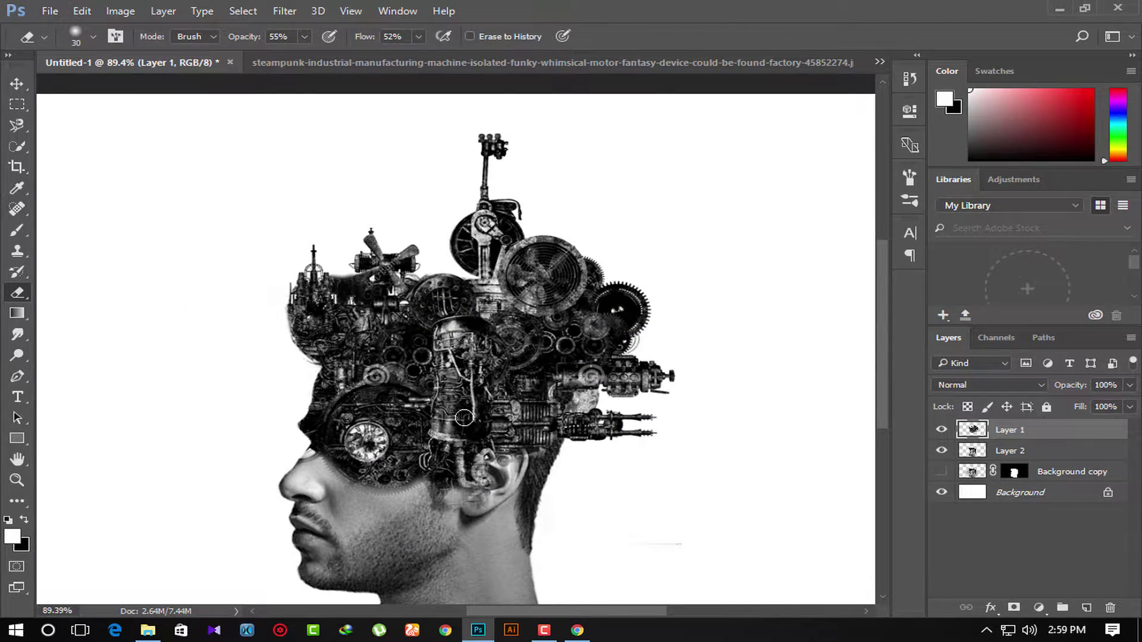
scroll(464, 418, down, 1)
scroll(460, 366, up, 1)
scroll(469, 372, down, 1)
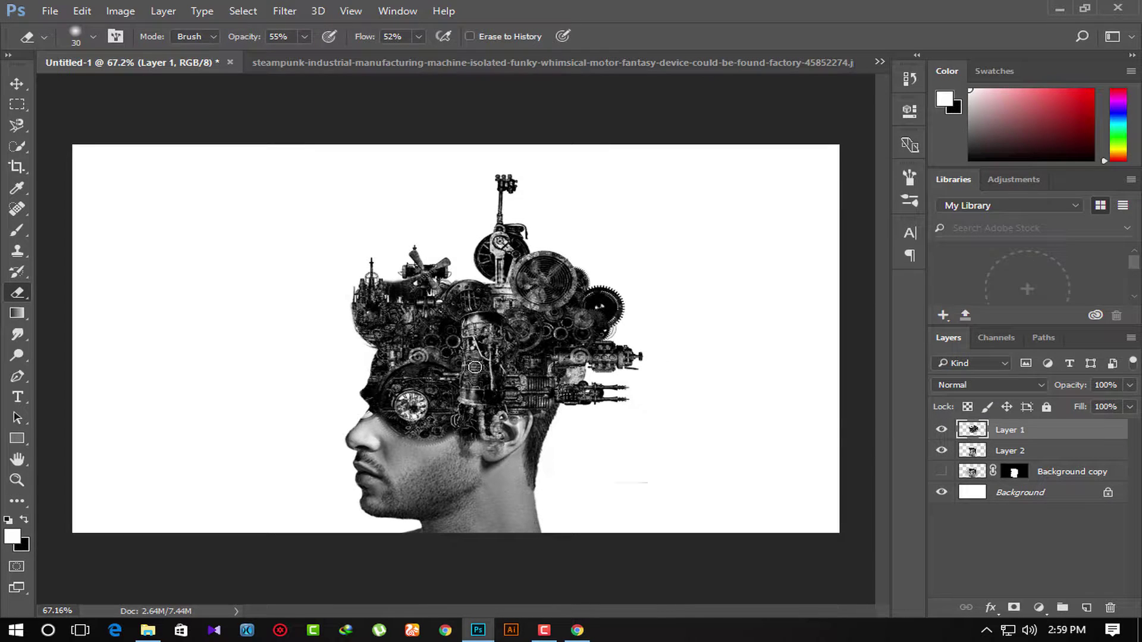
scroll(474, 367, up, 1)
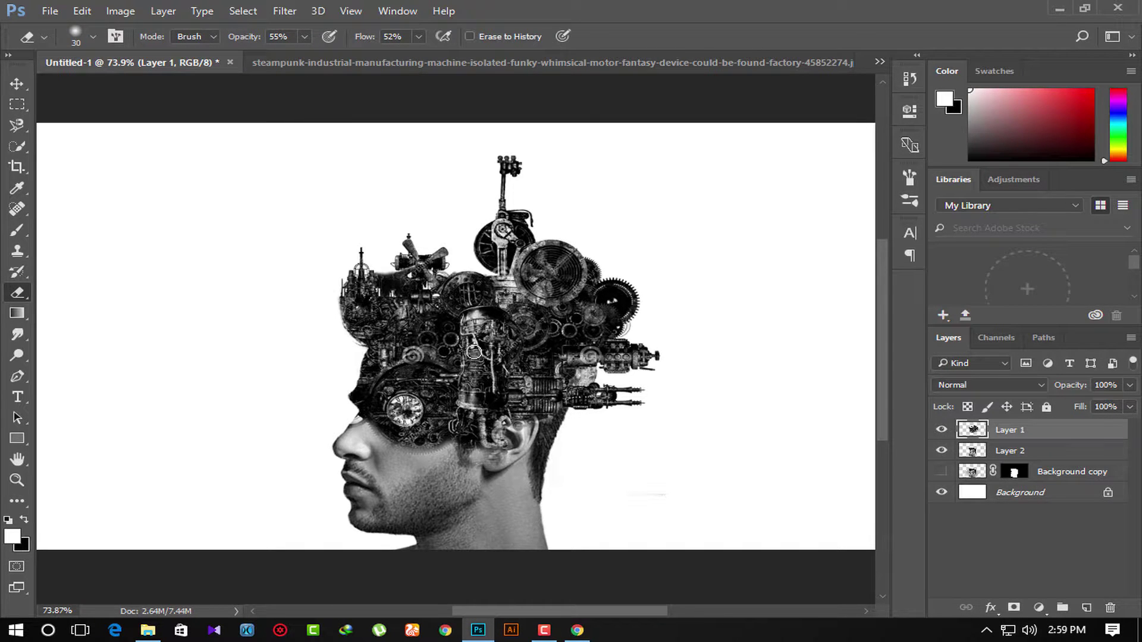
scroll(474, 352, down, 1)
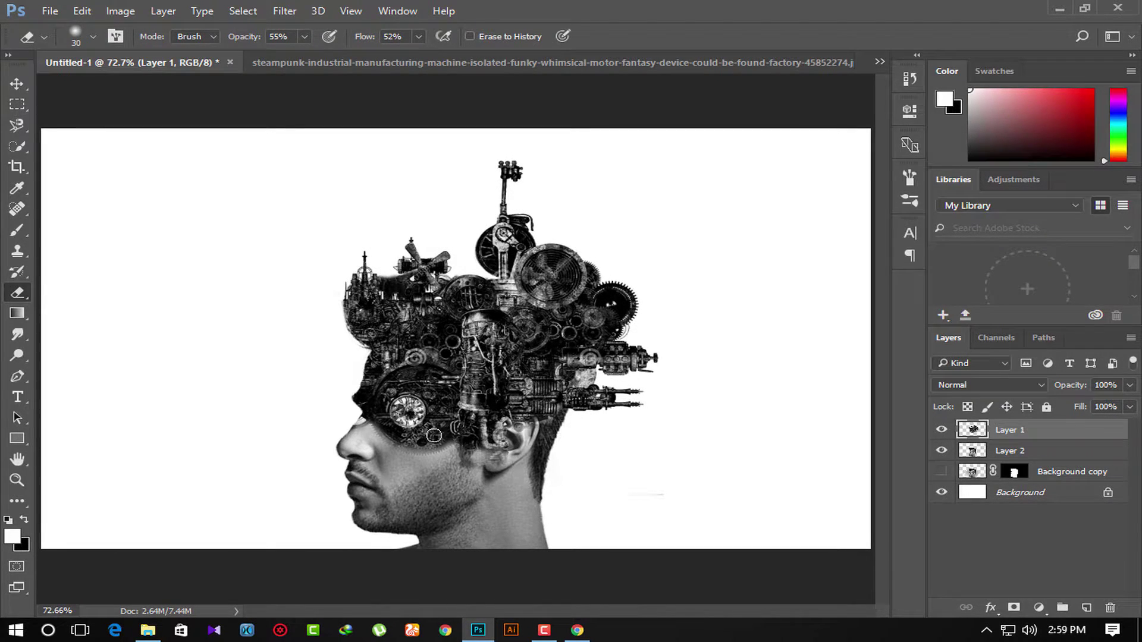
scroll(387, 429, up, 1)
scroll(402, 430, up, 1)
scroll(417, 432, down, 2)
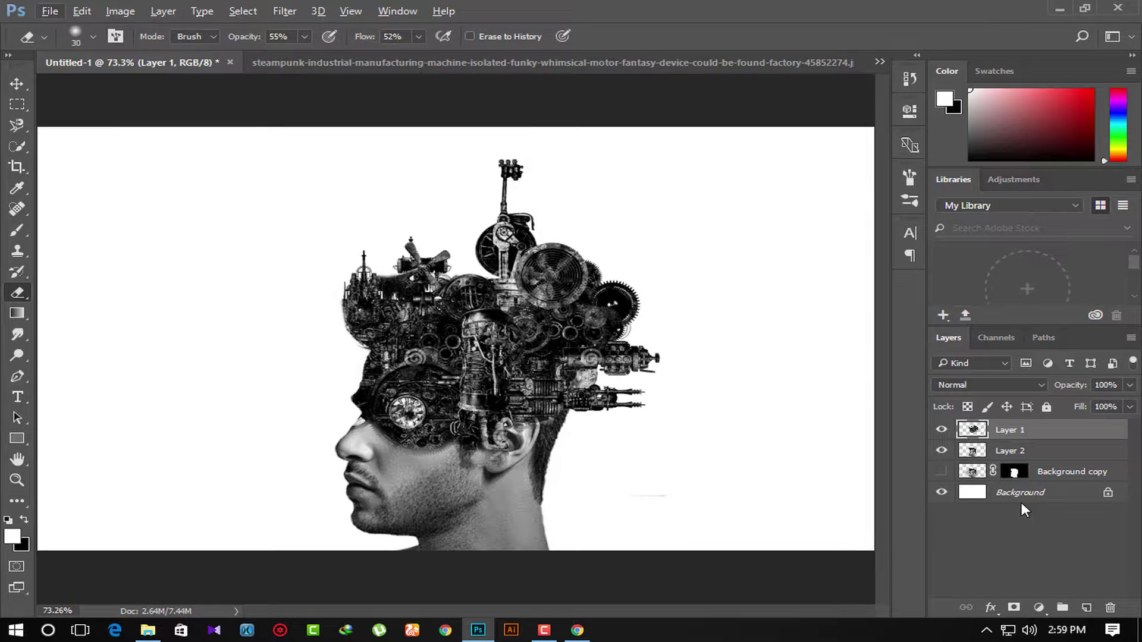
Step: Group Layer 1 and Layer 2 into Group 1
shift+click(1029, 458)
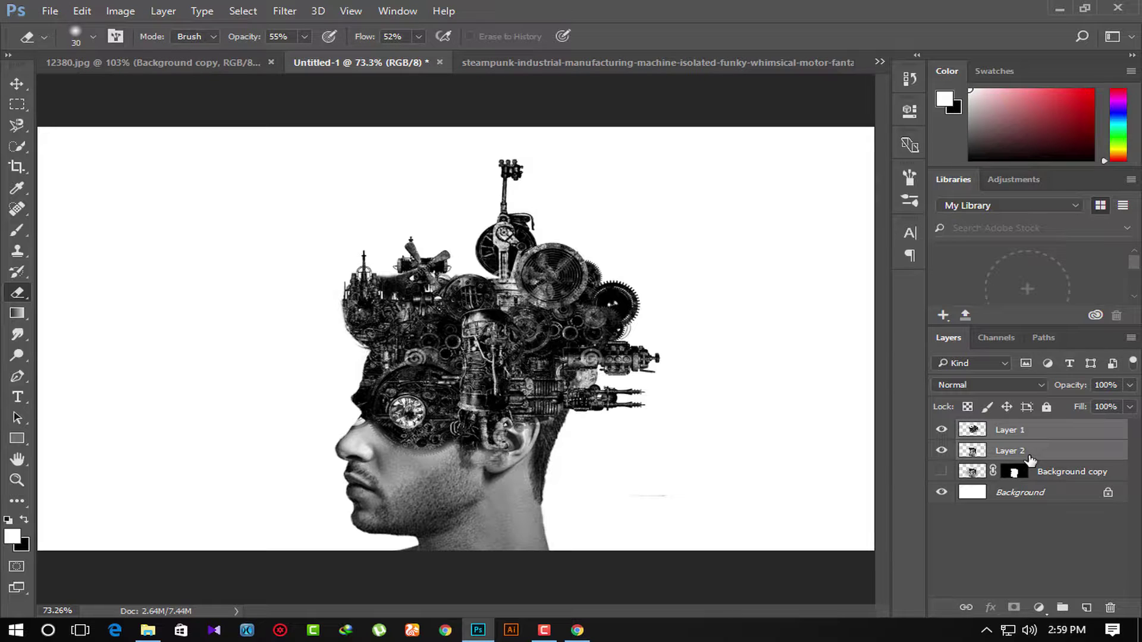
right_click(1029, 456)
click(751, 210)
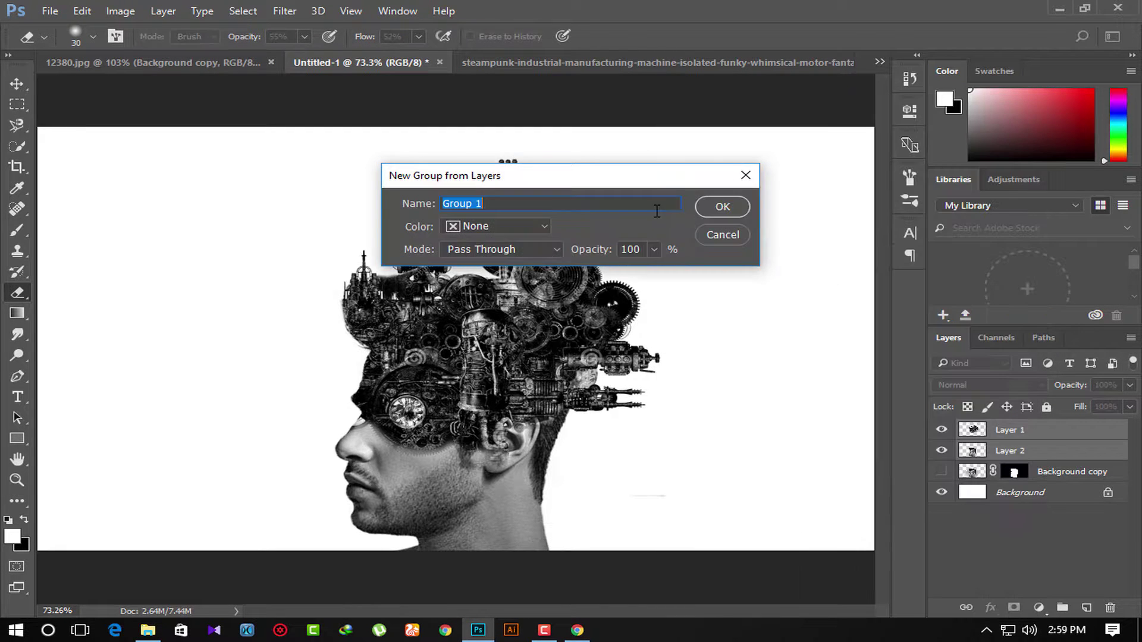
key(Return)
click(657, 208)
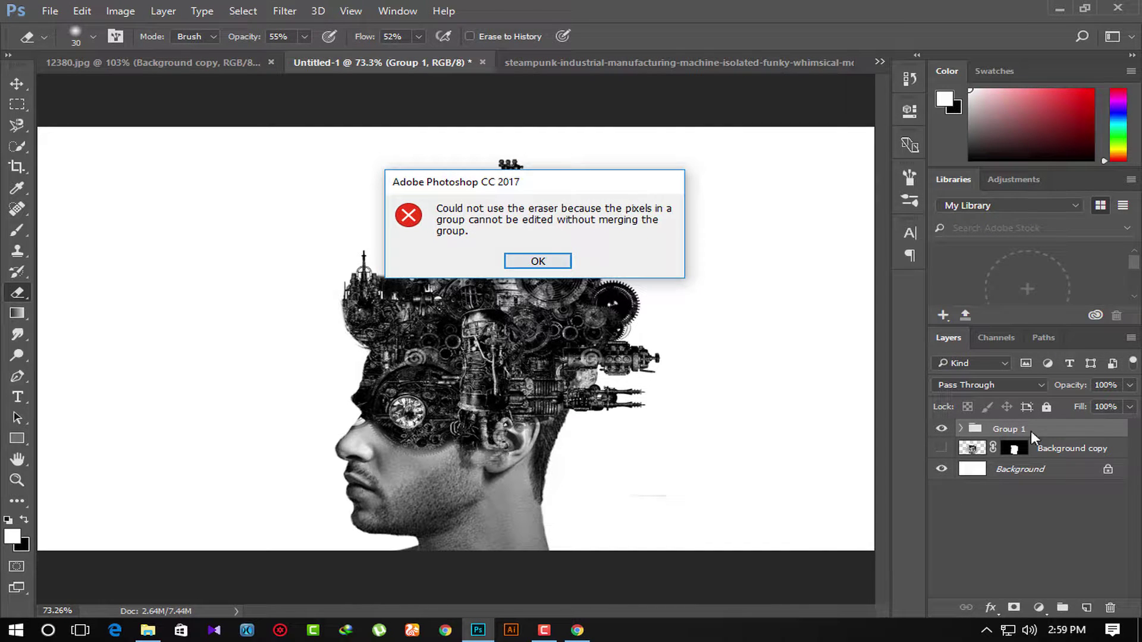
click(554, 269)
Step: Add a Gradient fill layer using the Violet, Orange preset
click(1038, 608)
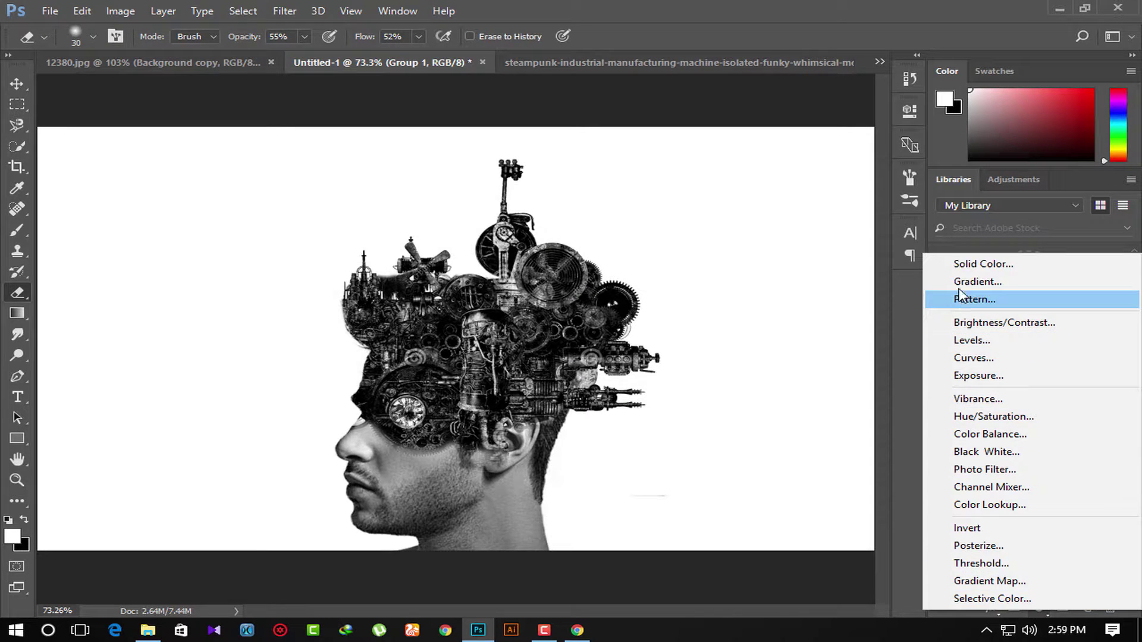
click(962, 283)
click(529, 174)
click(610, 159)
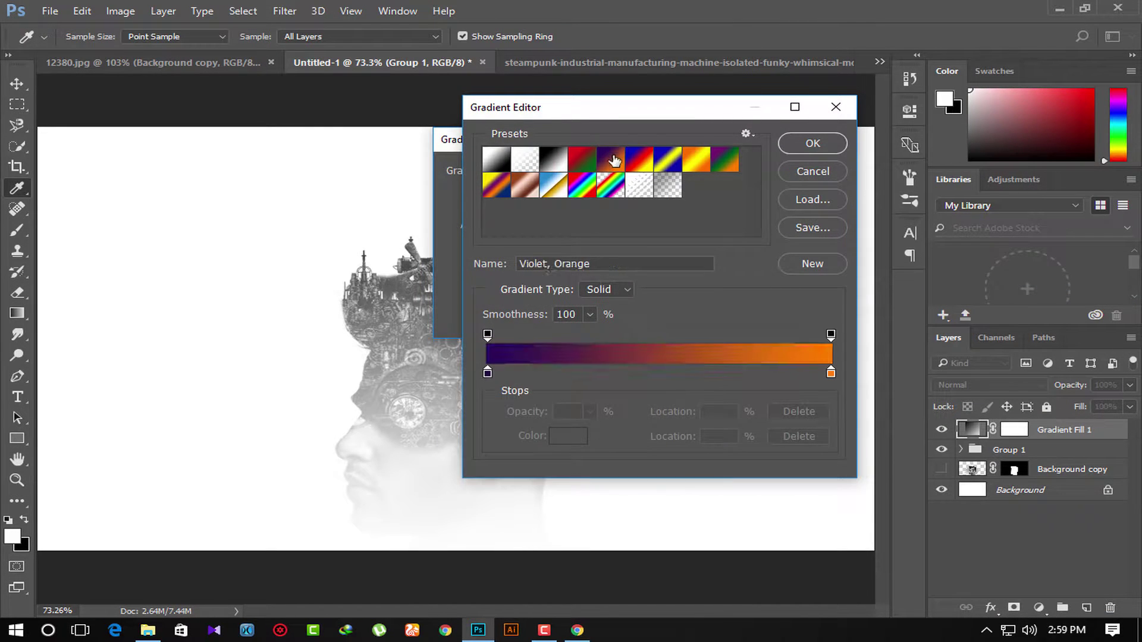
click(804, 145)
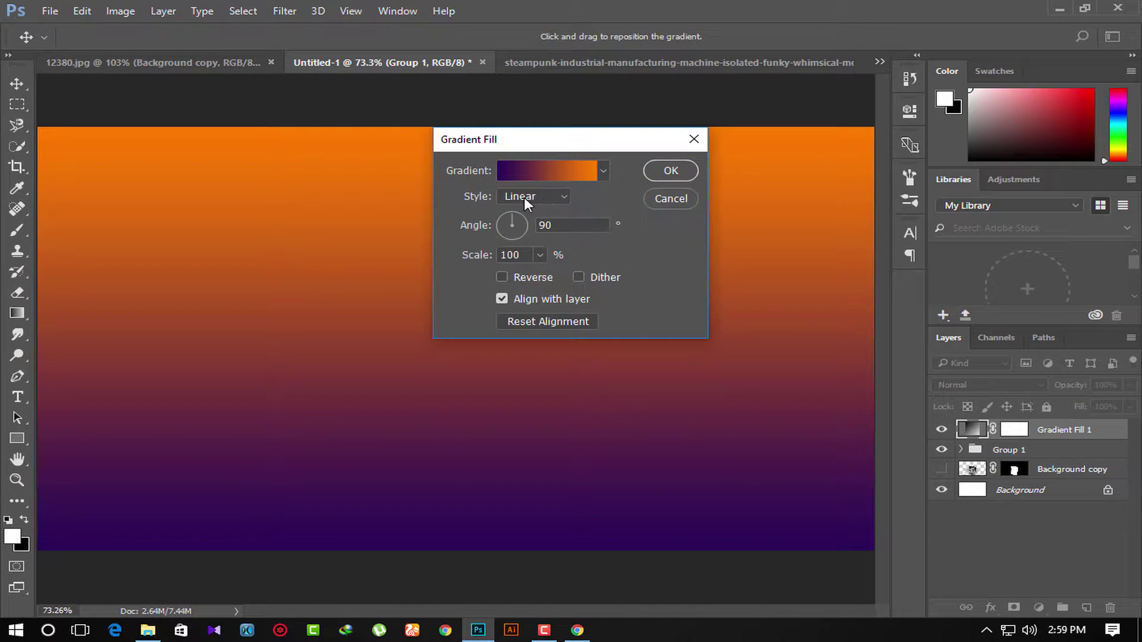
click(671, 171)
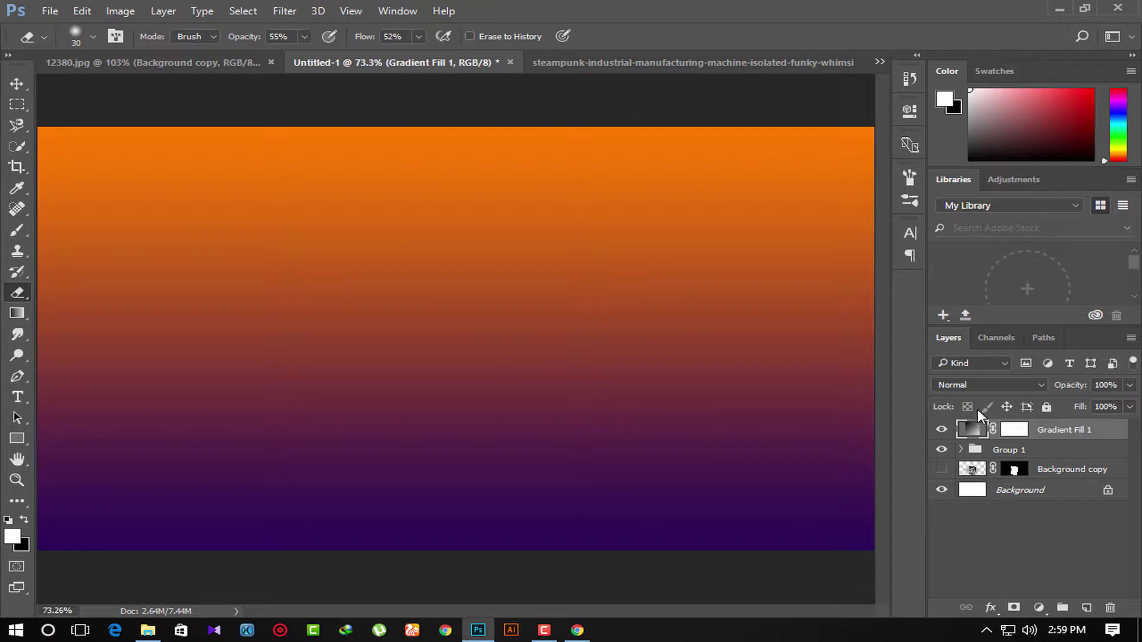
Step: Clip the gradient to Group 1, set Screen blend mode and 90% opacity
alt+click(971, 435)
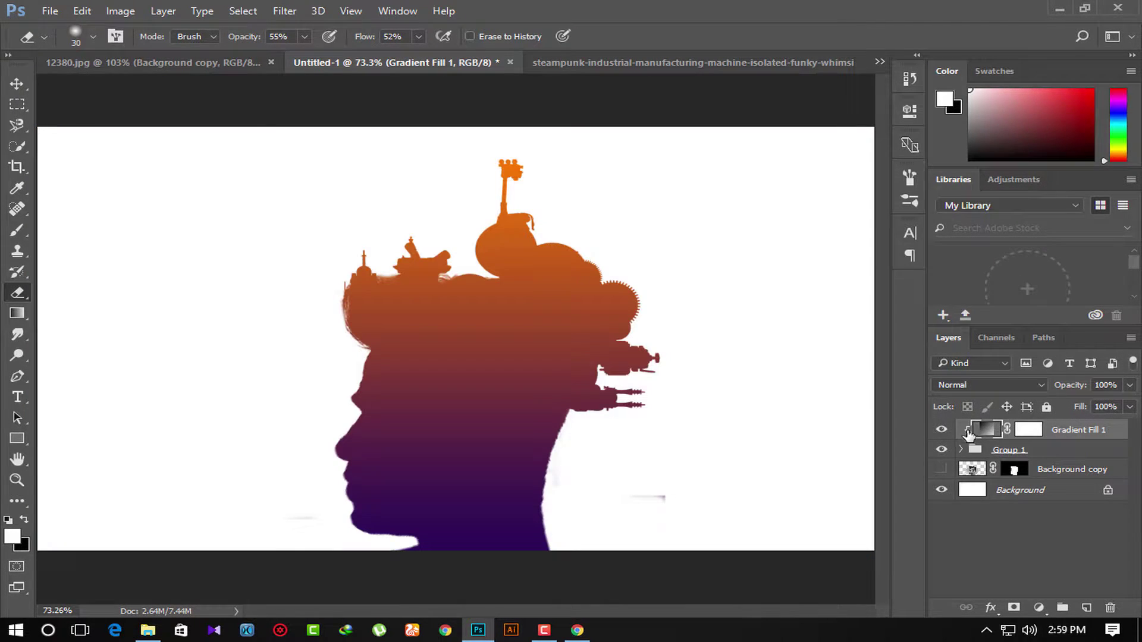
click(972, 387)
click(963, 173)
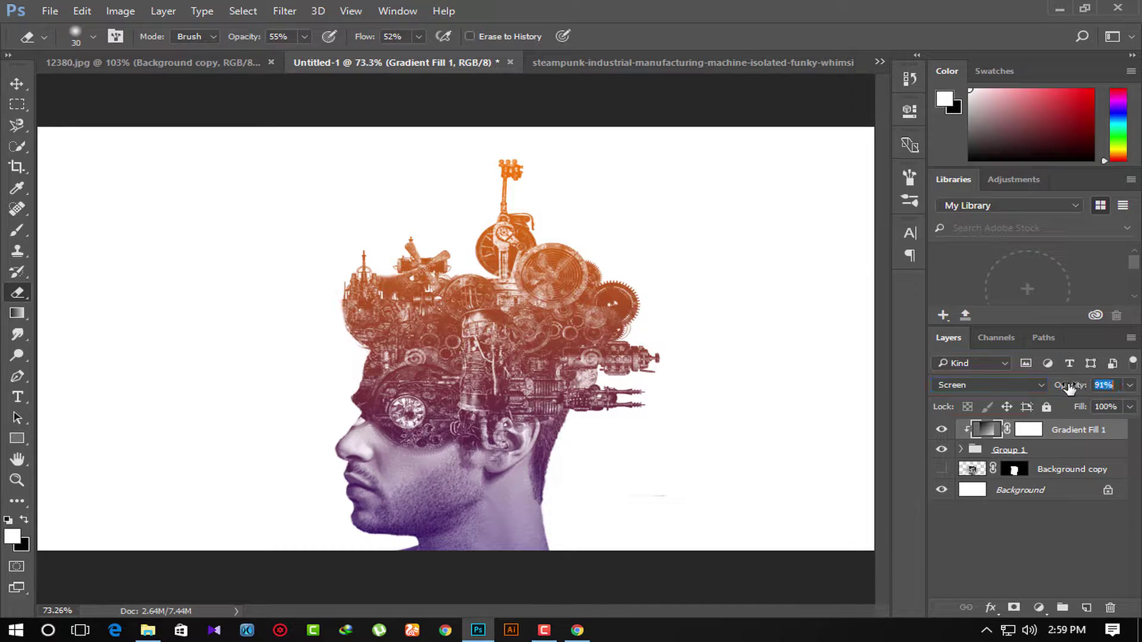
drag(1069, 387, 1074, 387)
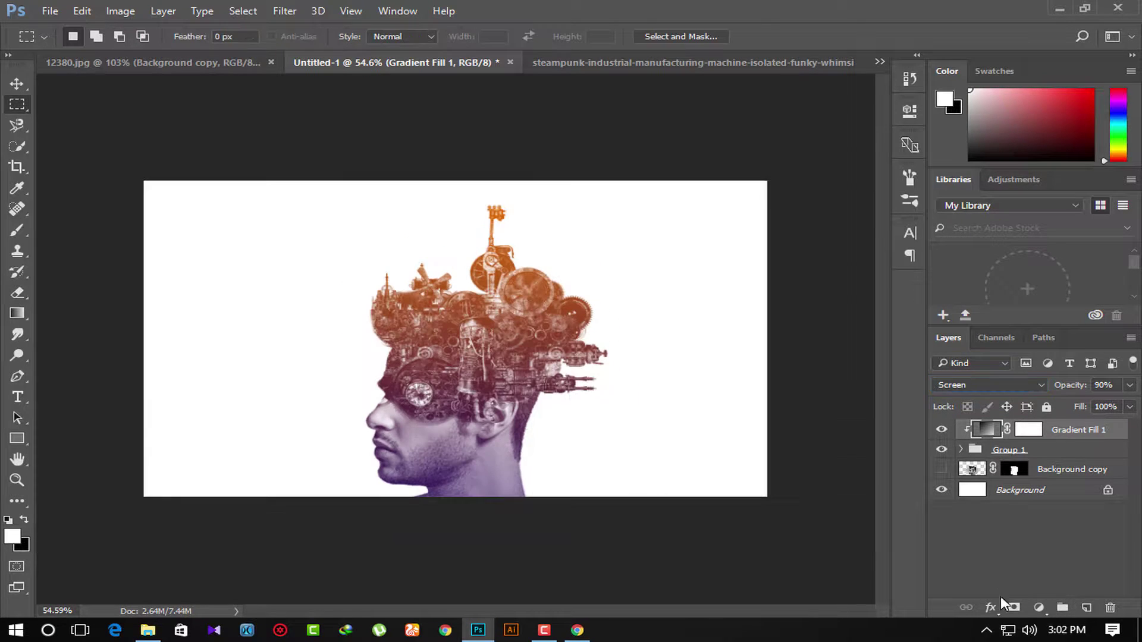
Step: Unlock the Background into a regular Layer 0
click(941, 489)
click(1107, 489)
double_click(1059, 489)
click(905, 180)
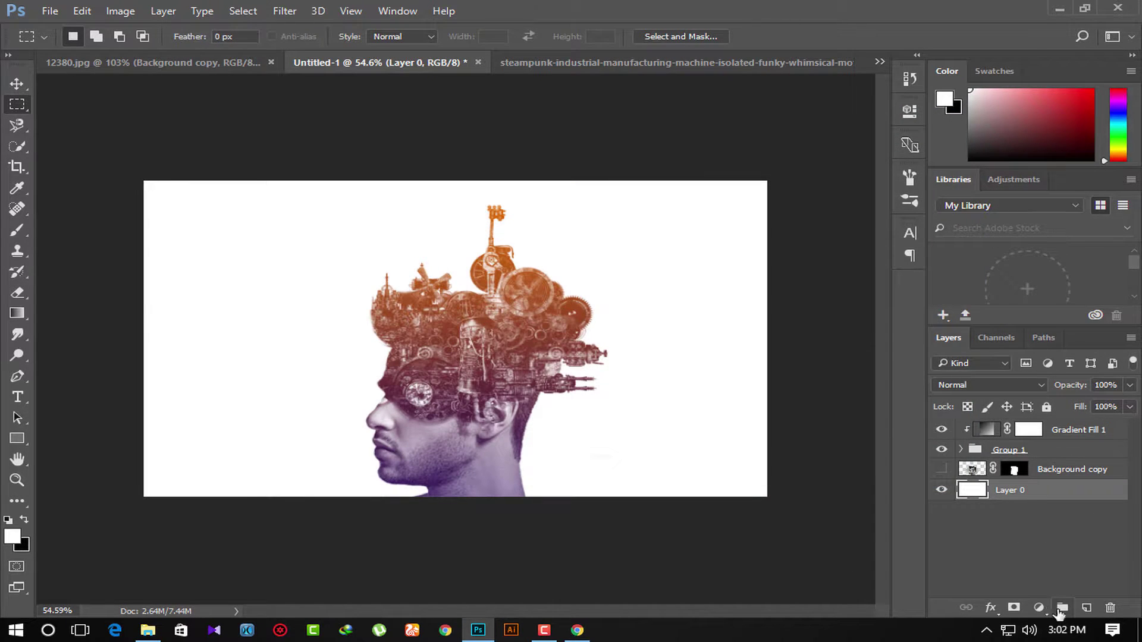
Step: Add a second Gradient fill layer with the Neutral Density grey preset
click(1038, 607)
click(983, 279)
click(575, 168)
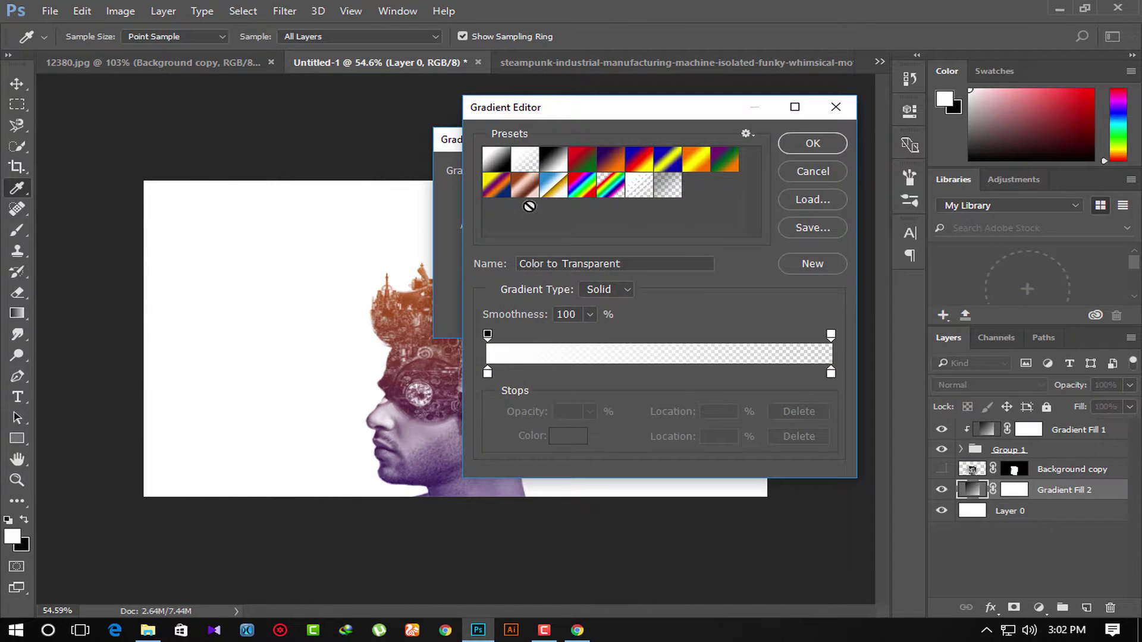
click(663, 187)
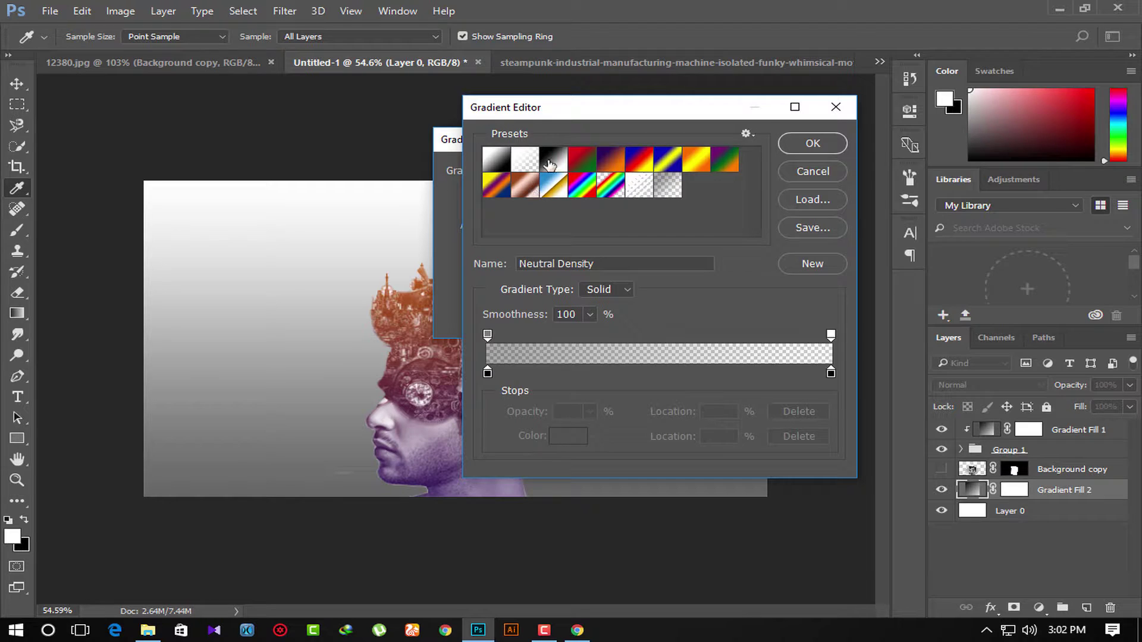
click(549, 161)
click(665, 187)
click(813, 144)
Step: Make the gradient Radial, reversed, at 221% scale, and apply it
click(535, 196)
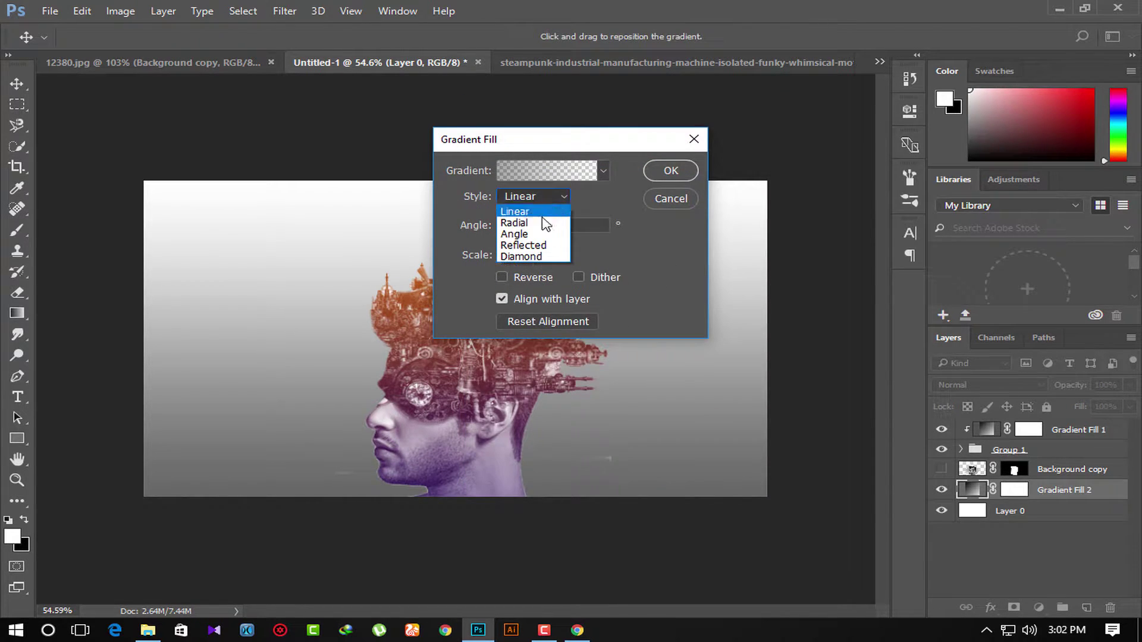
click(542, 223)
click(515, 274)
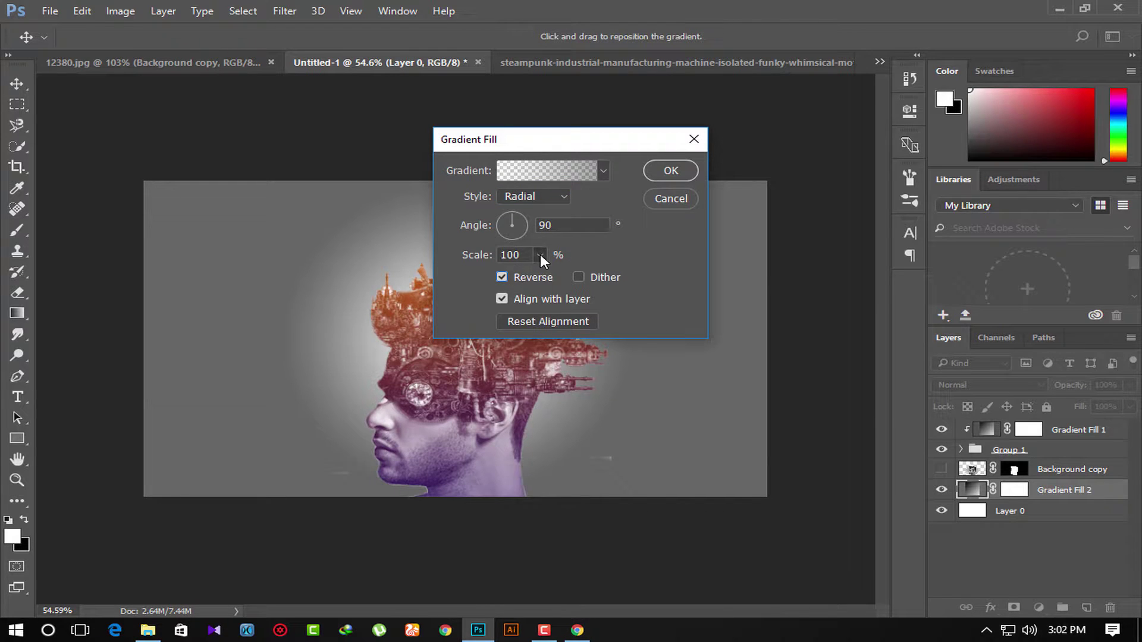
drag(544, 273, 552, 274)
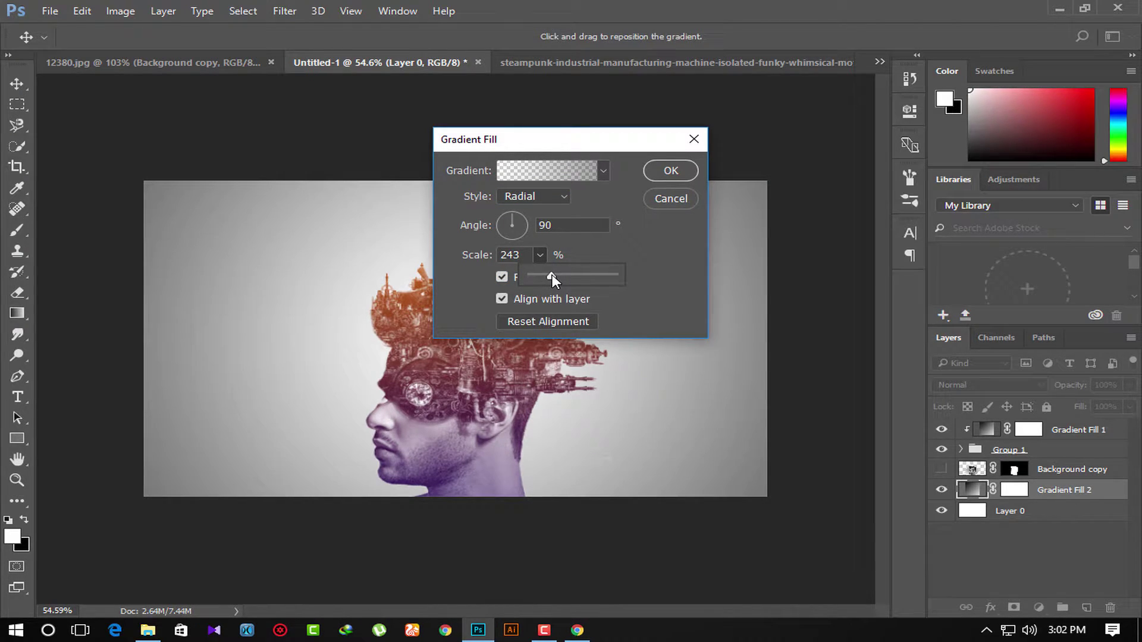
drag(548, 276, 550, 277)
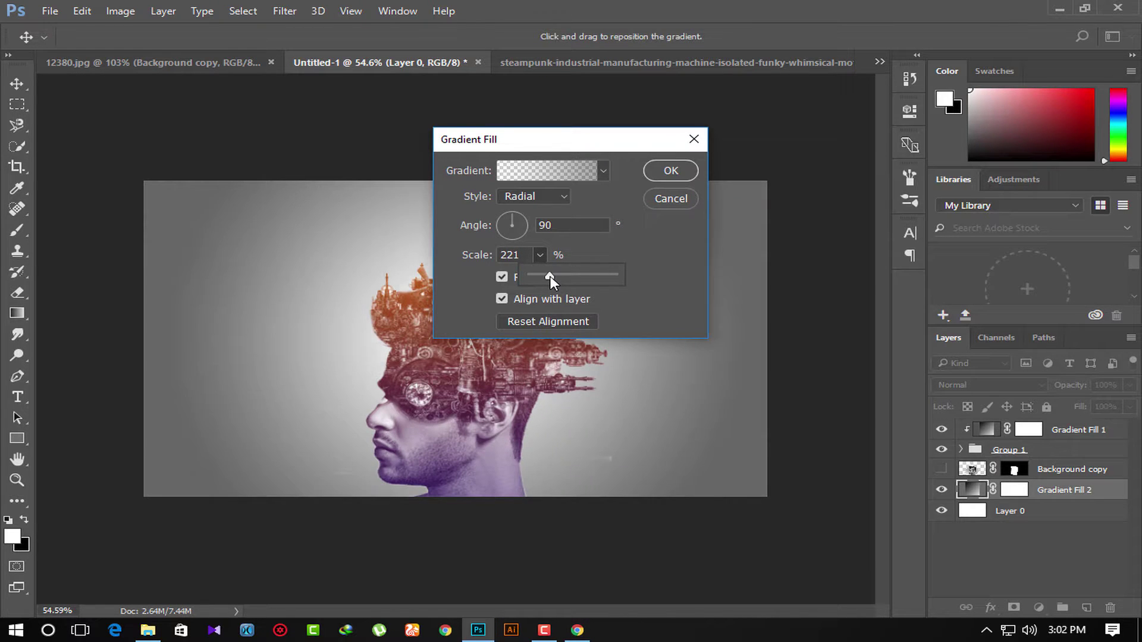
click(670, 171)
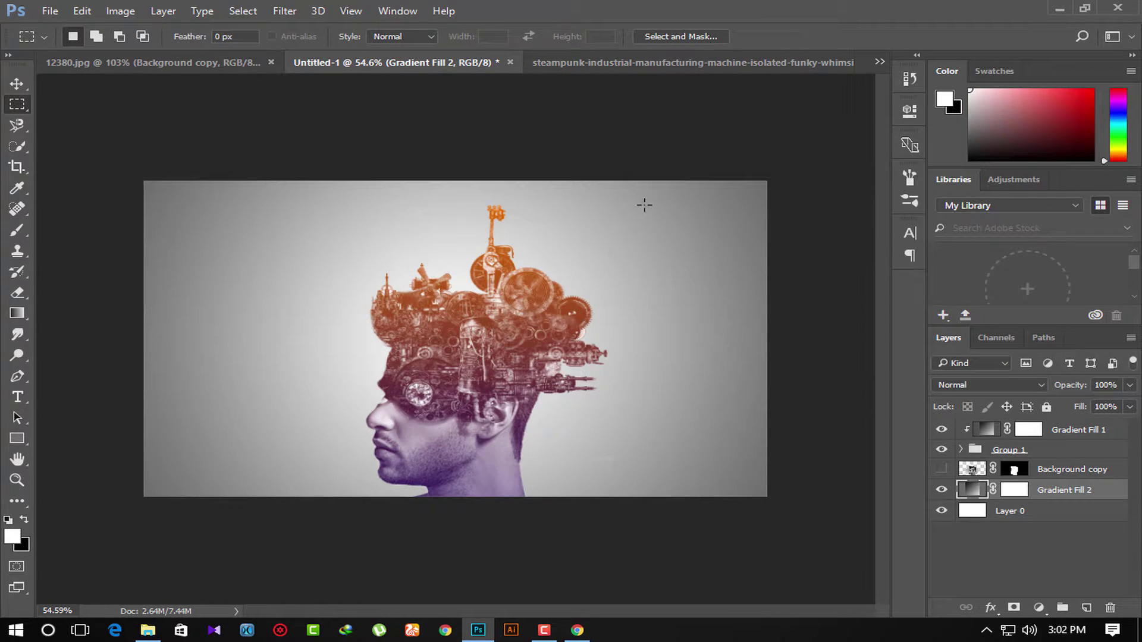
scroll(687, 402, up, 1)
scroll(690, 403, up, 1)
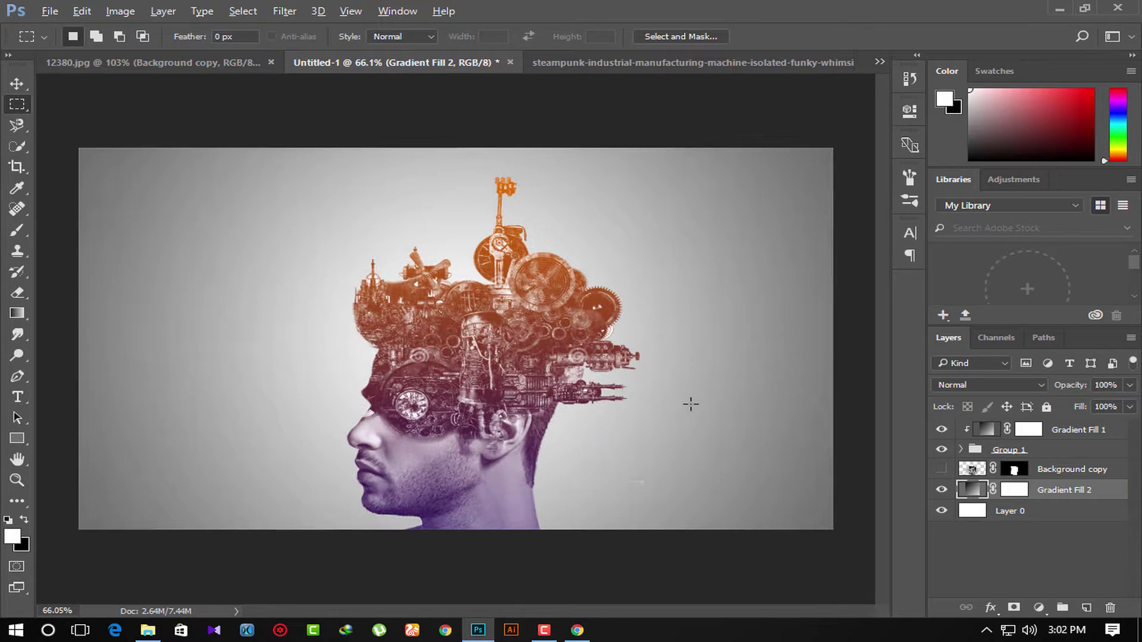
click(1060, 438)
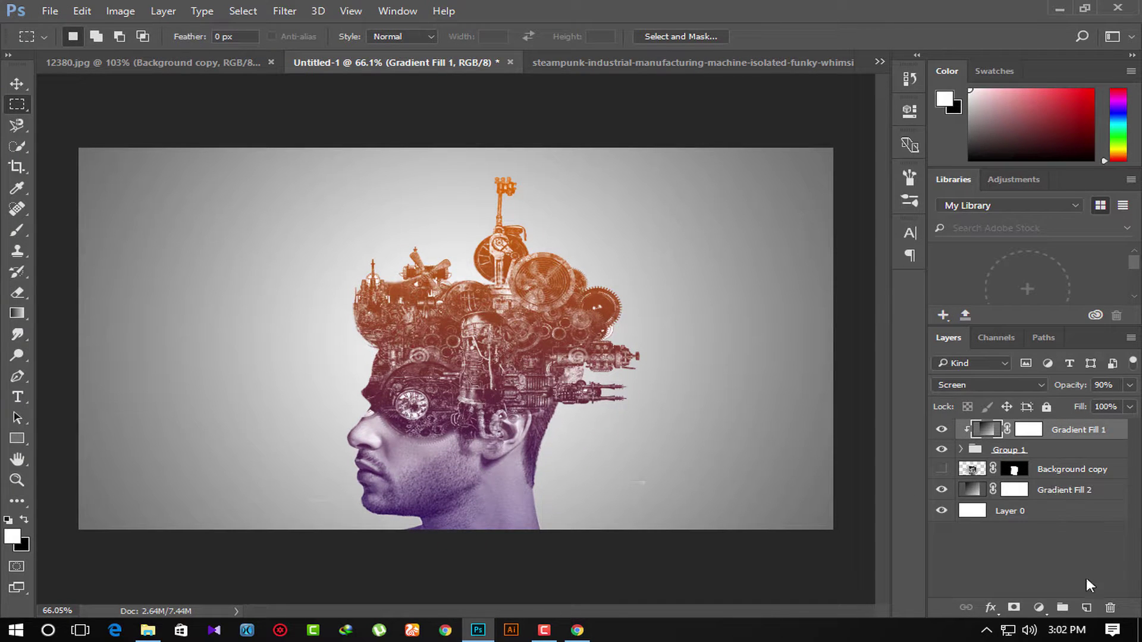
Step: Stamp the full composite onto a new top Layer 3 via Apply Image
click(1085, 607)
click(120, 11)
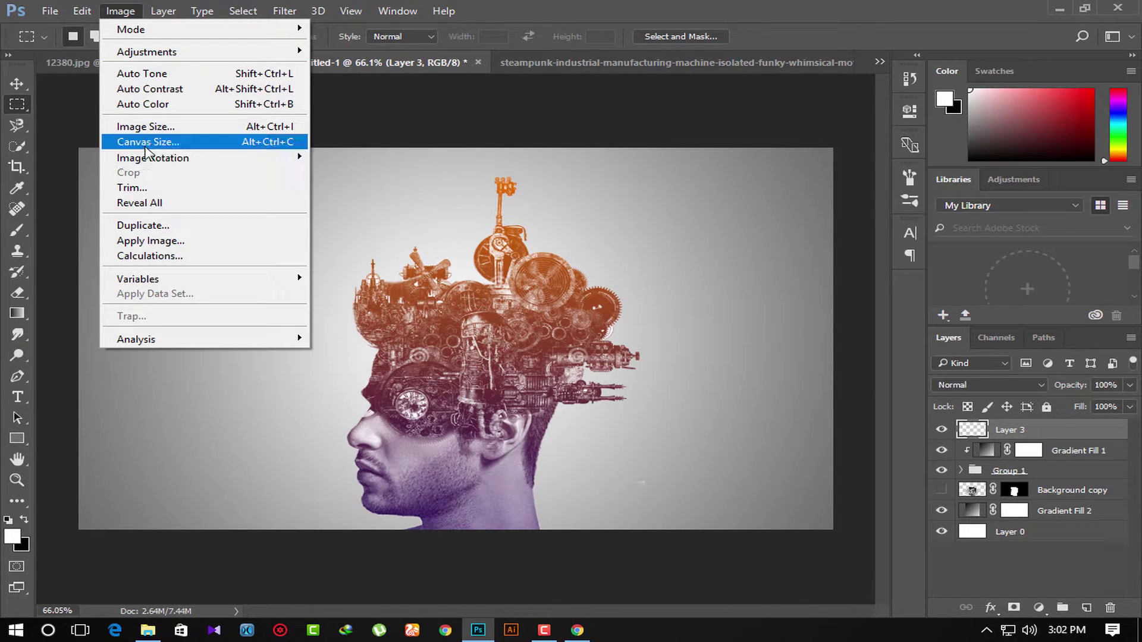
click(150, 240)
click(729, 173)
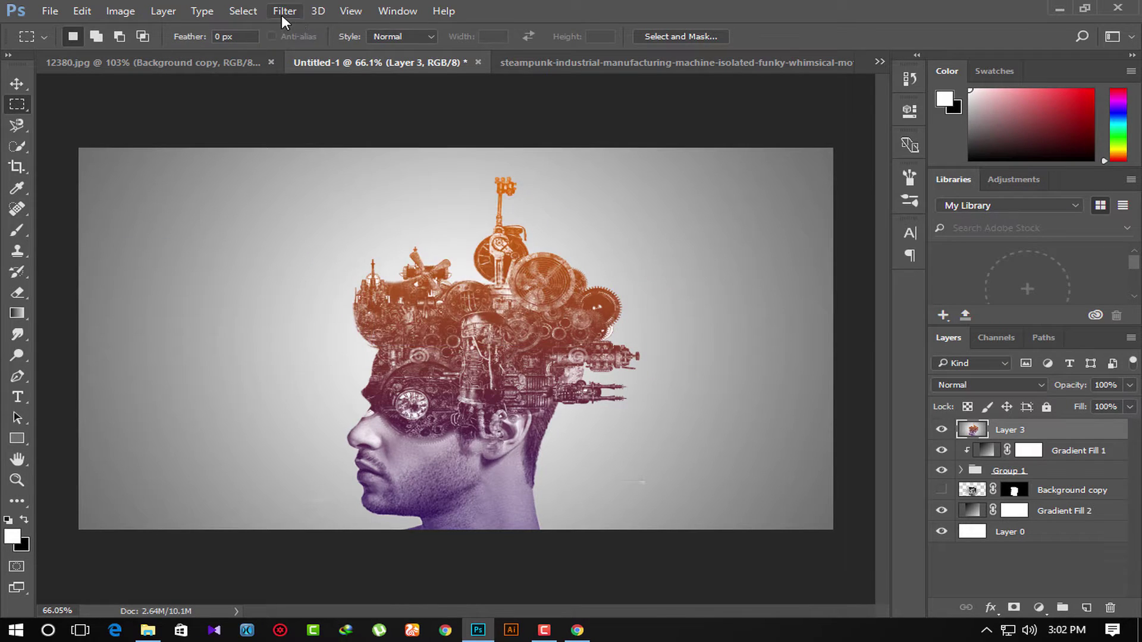
Step: Grade Layer 3 in Camera Raw: exposure -0.15, raised highlights, darker whites/blacks, more clarity
click(282, 17)
click(340, 98)
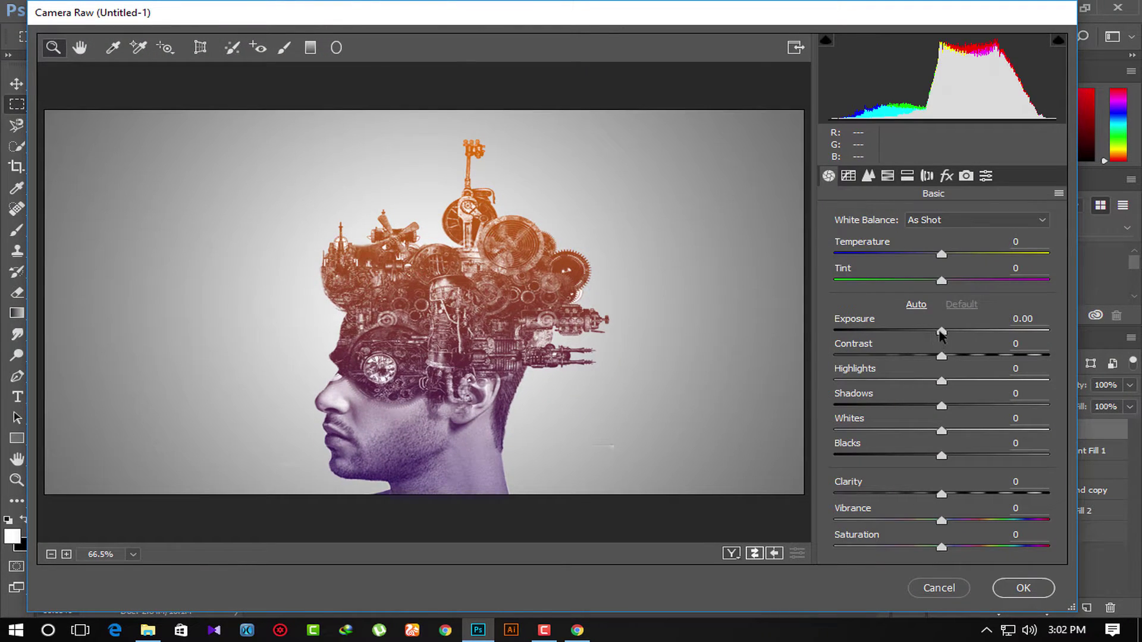
drag(939, 335, 992, 368)
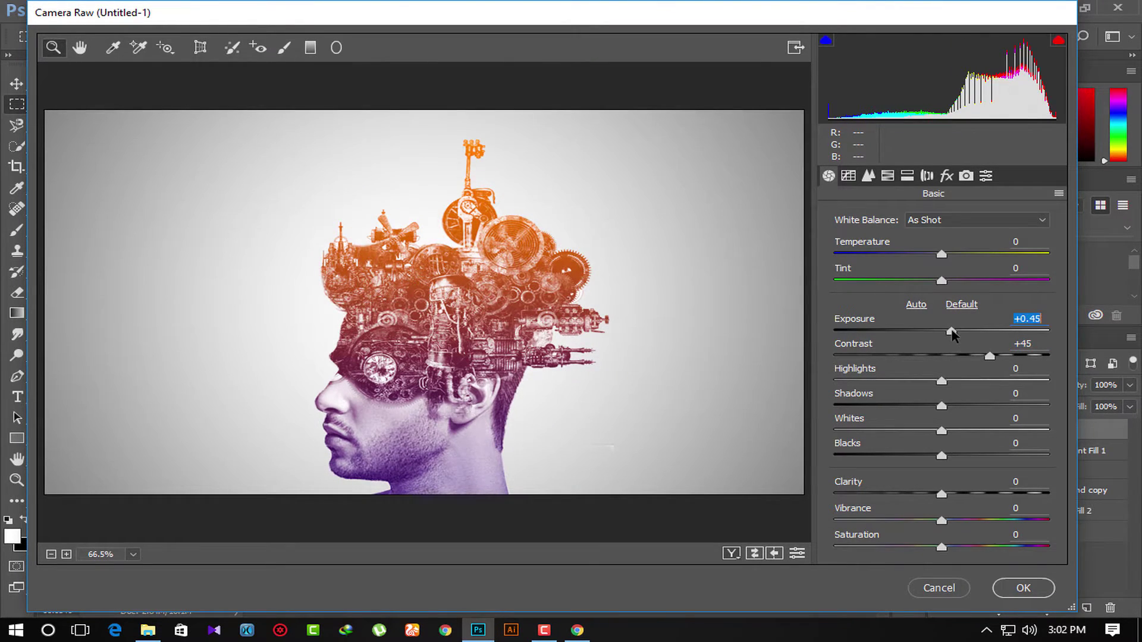
drag(951, 335, 938, 333)
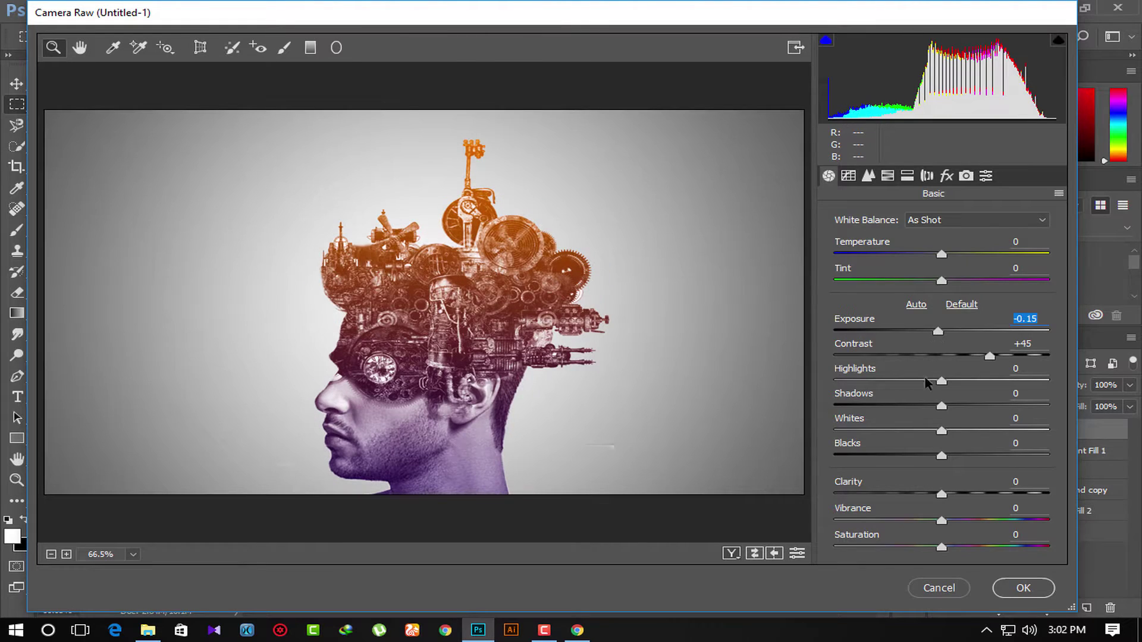
drag(940, 381, 1004, 392)
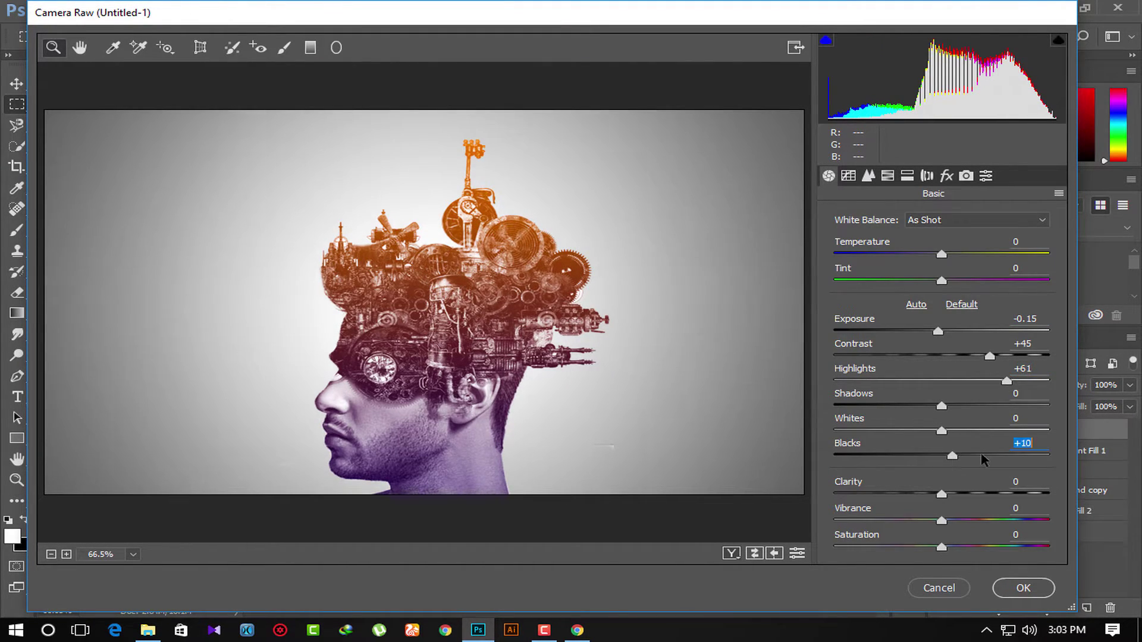
mouse_move(952, 455)
mouse_down()
mouse_move(902, 455)
mouse_move(891, 433)
mouse_up()
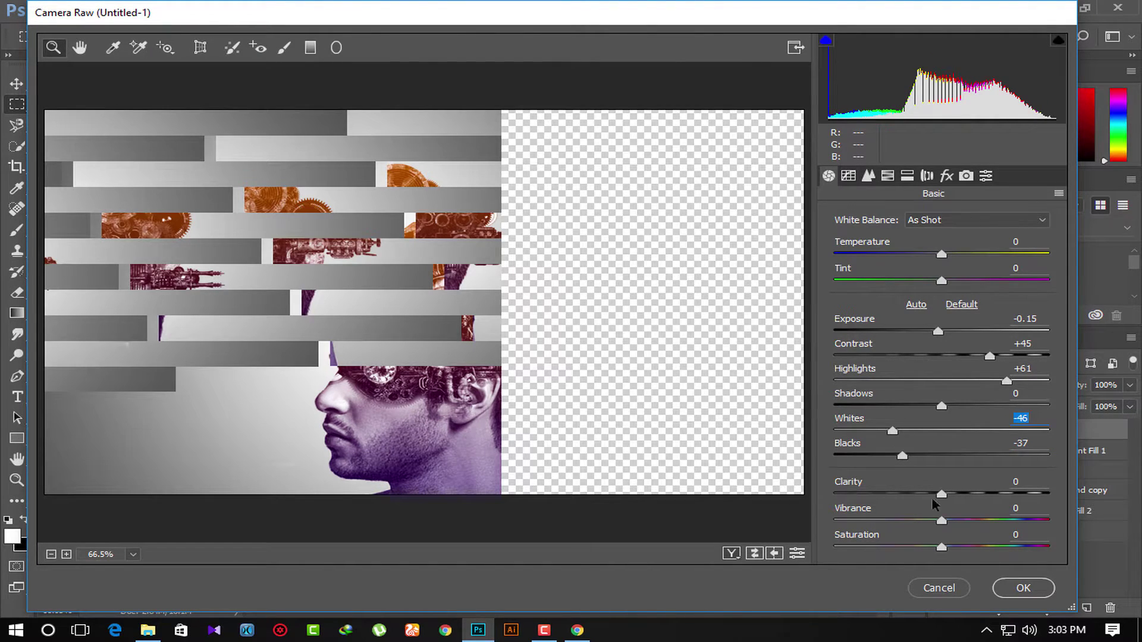
mouse_move(932, 501)
mouse_down()
mouse_move(905, 498)
mouse_move(980, 507)
mouse_move(925, 521)
mouse_up()
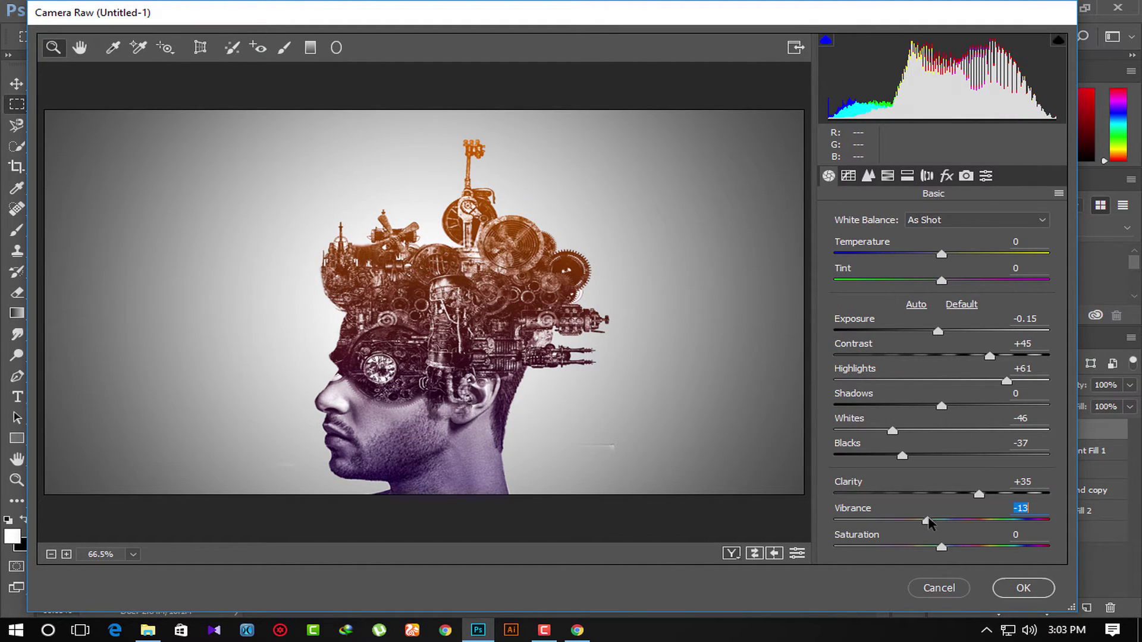
click(1018, 589)
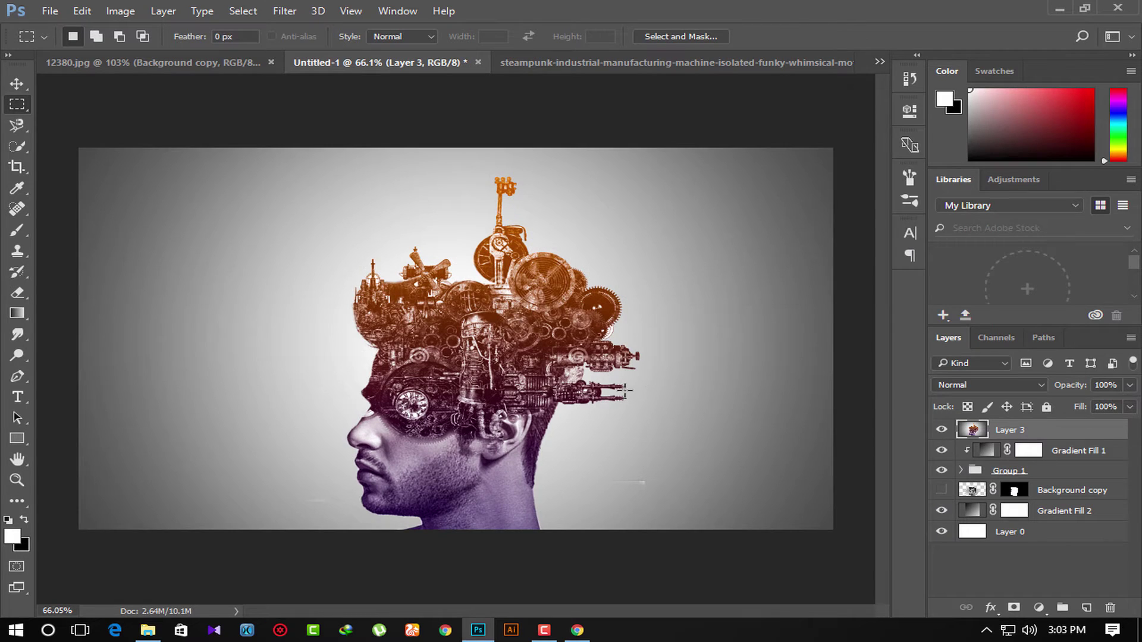
Step: Scroll the Layers panel and click along the bottom of the screen
scroll(623, 391, down, 3)
scroll(618, 393, down, 1)
scroll(615, 392, up, 2)
scroll(617, 390, up, 1)
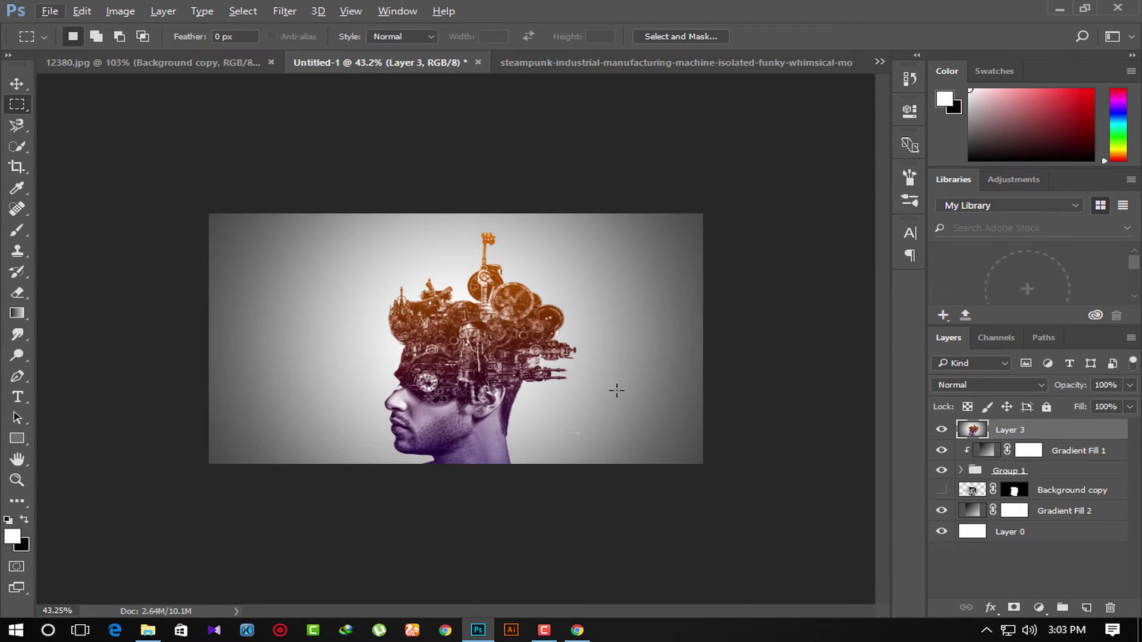
scroll(617, 390, up, 2)
click(985, 631)
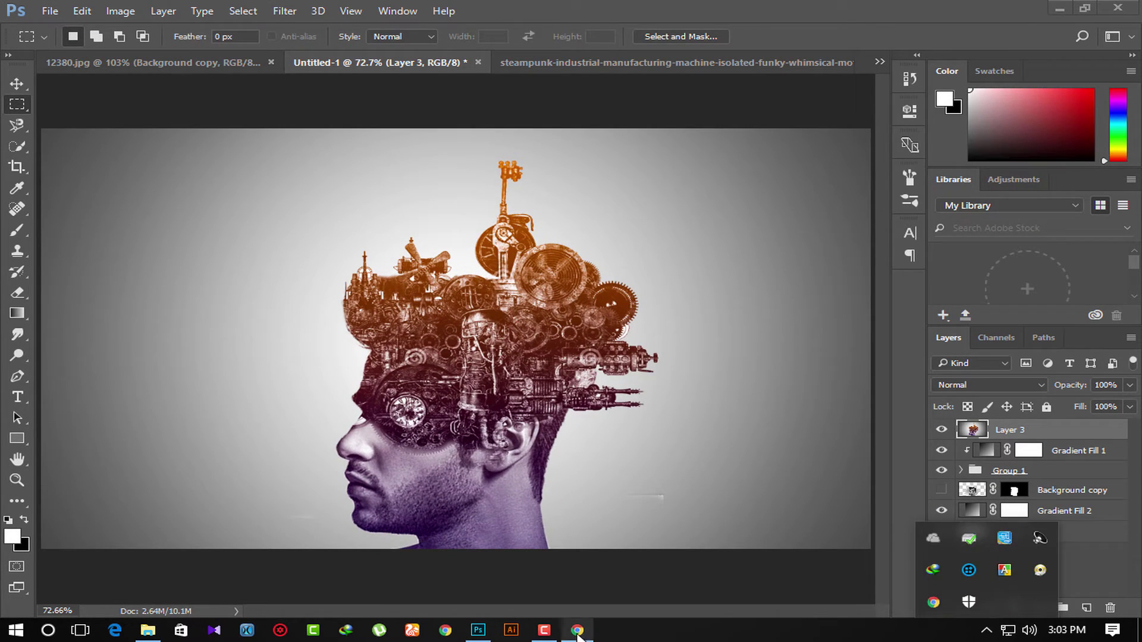
click(544, 632)
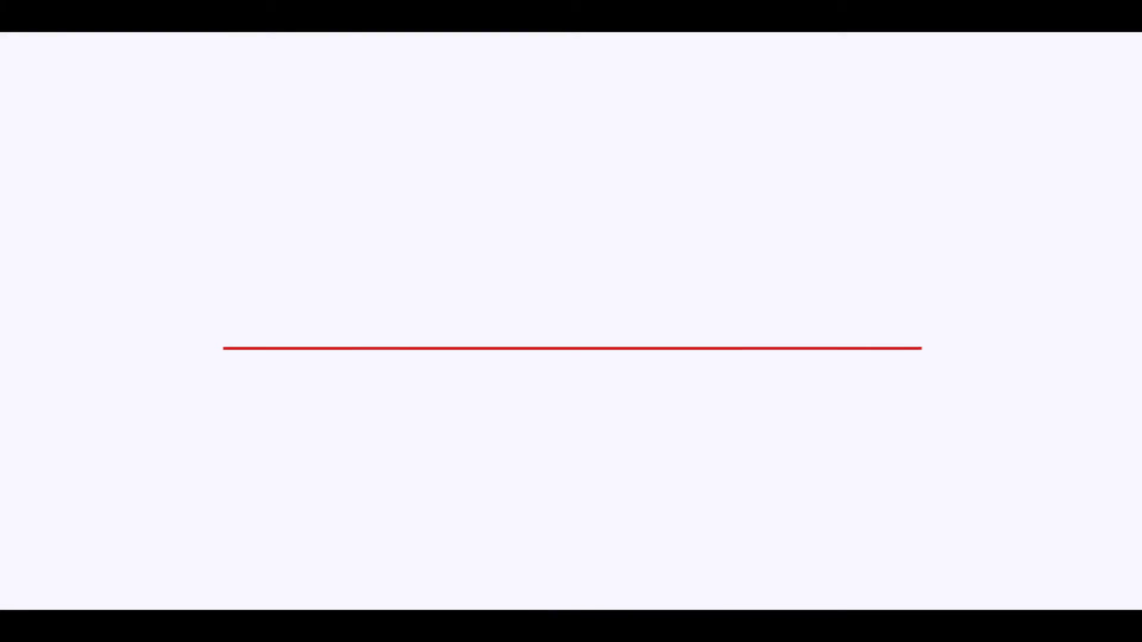